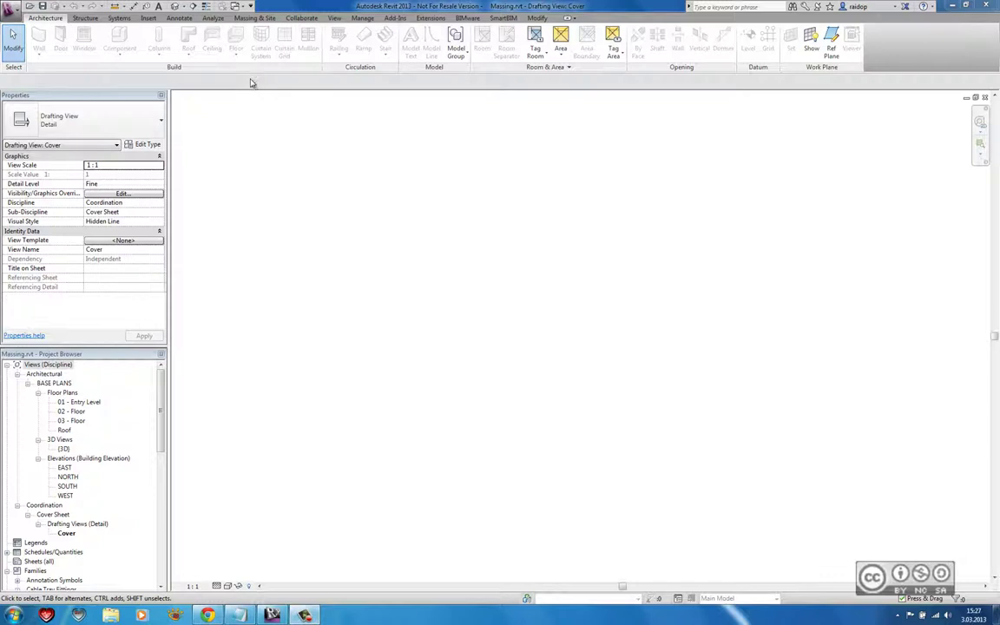
# Switch to the Analyze ribbon tab while working in Massing.rvt
pyautogui.click(213, 18)
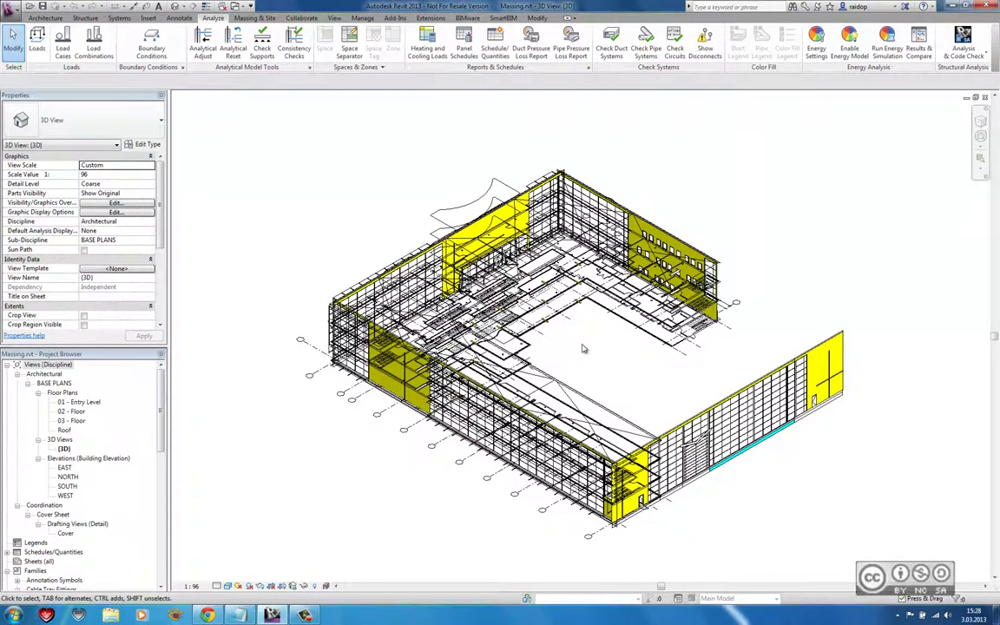
# Re-angle the 3D building model and bring up the Massing & Site tools
pyautogui.moveTo(584, 350); pyautogui.dragTo(545, 302, button='middle')
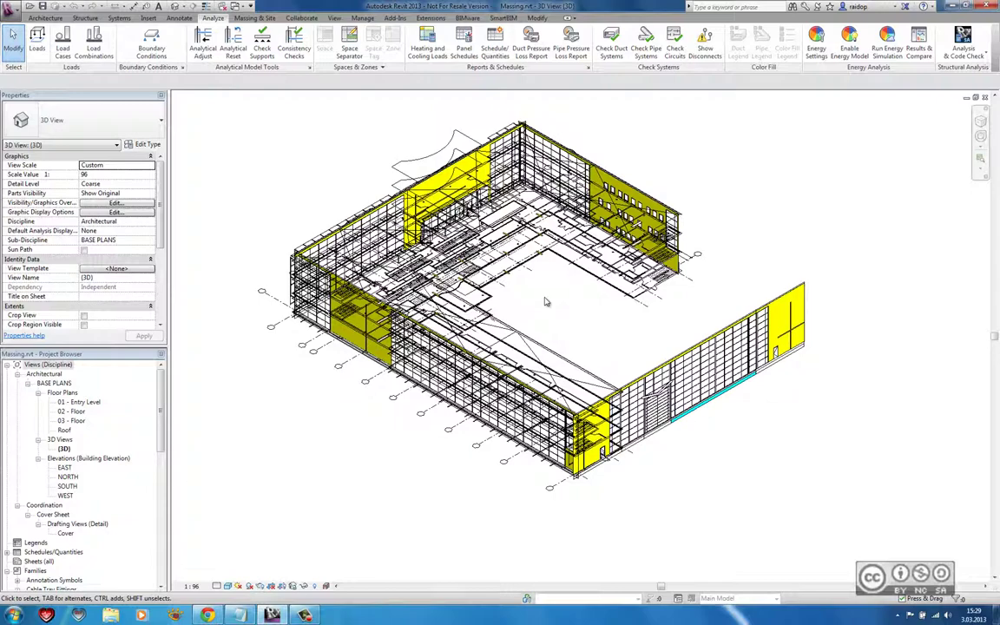
pyautogui.keyDown('shift'); pyautogui.moveTo(546, 302); pyautogui.dragTo(507, 283, button='middle'); pyautogui.keyUp('shift')
pyautogui.moveTo(549, 326)
pyautogui.keyDown('shift'); pyautogui.mouseDown(button='middle')
pyautogui.moveTo(446, 327)
pyautogui.moveTo(469, 306)
pyautogui.moveTo(570, 315)
pyautogui.moveTo(686, 355)
pyautogui.moveTo(618, 323)
pyautogui.moveTo(604, 330)
pyautogui.moveTo(576, 304)
pyautogui.mouseUp(button='middle'); pyautogui.keyUp('shift')
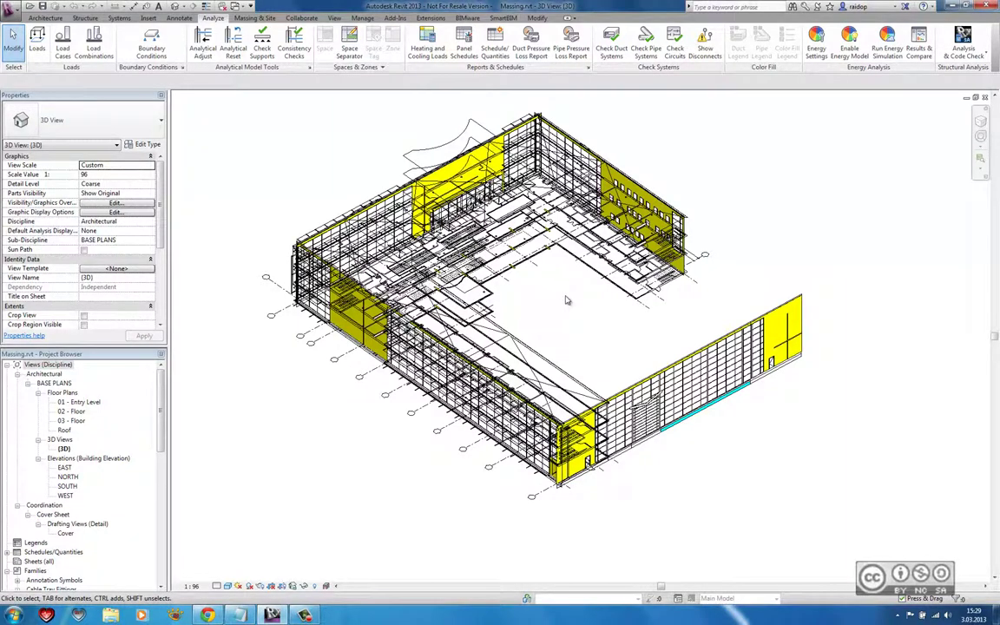
pyautogui.click(254, 18)
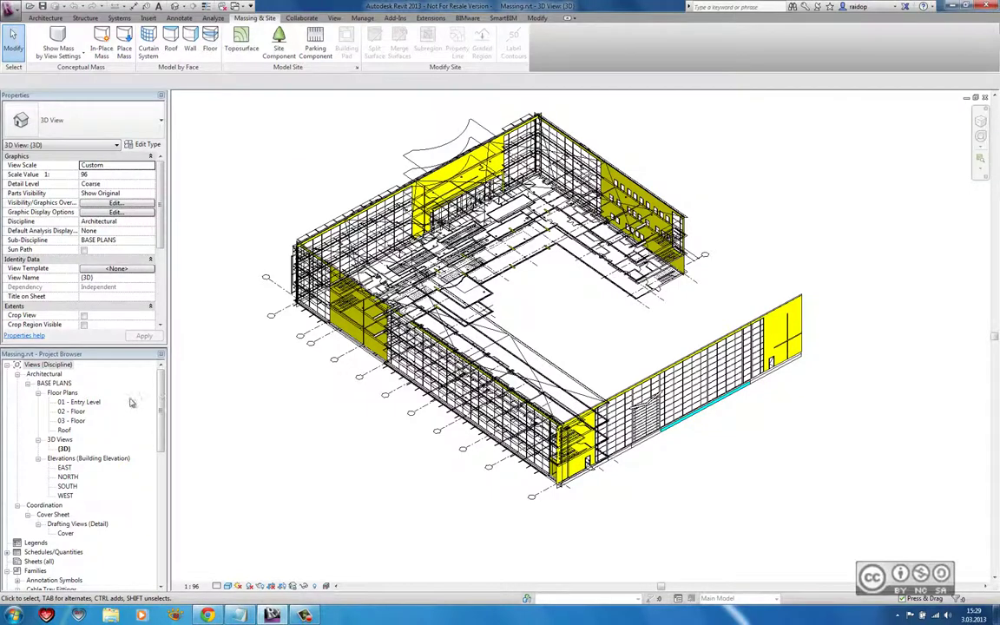
pyautogui.doubleClick(79, 409)
# On the 01 - Entry Level plan, start a new in-place mass named Mass 1
pyautogui.doubleClick(80, 404)
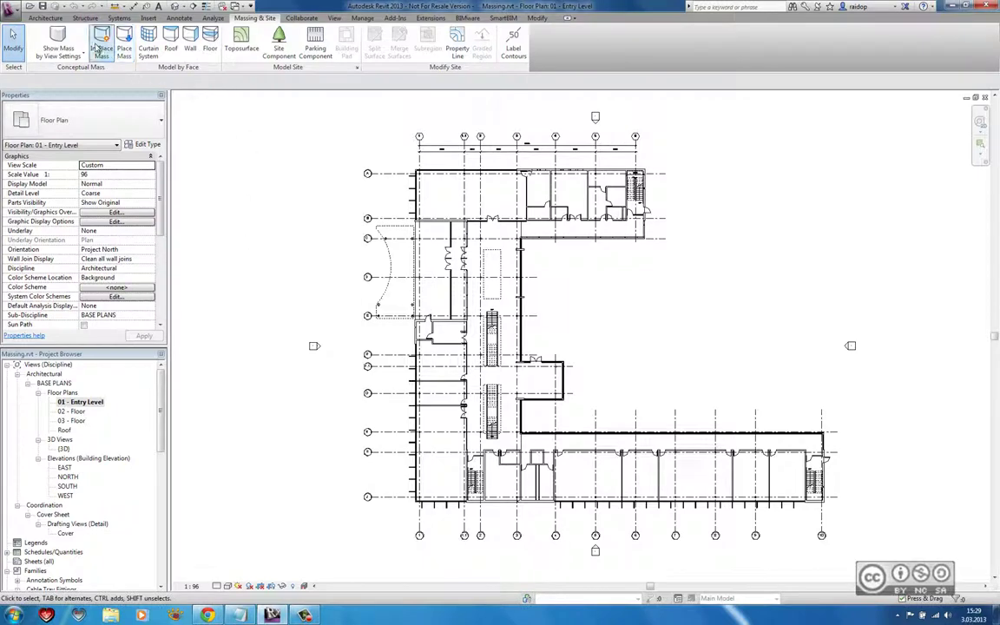
pyautogui.click(100, 48)
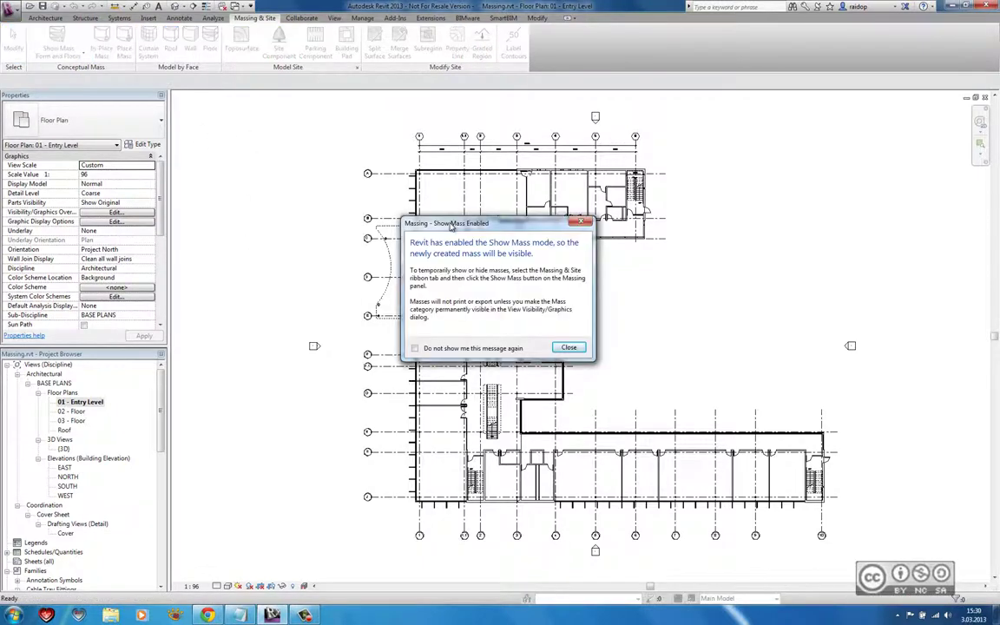
pyautogui.click(569, 347)
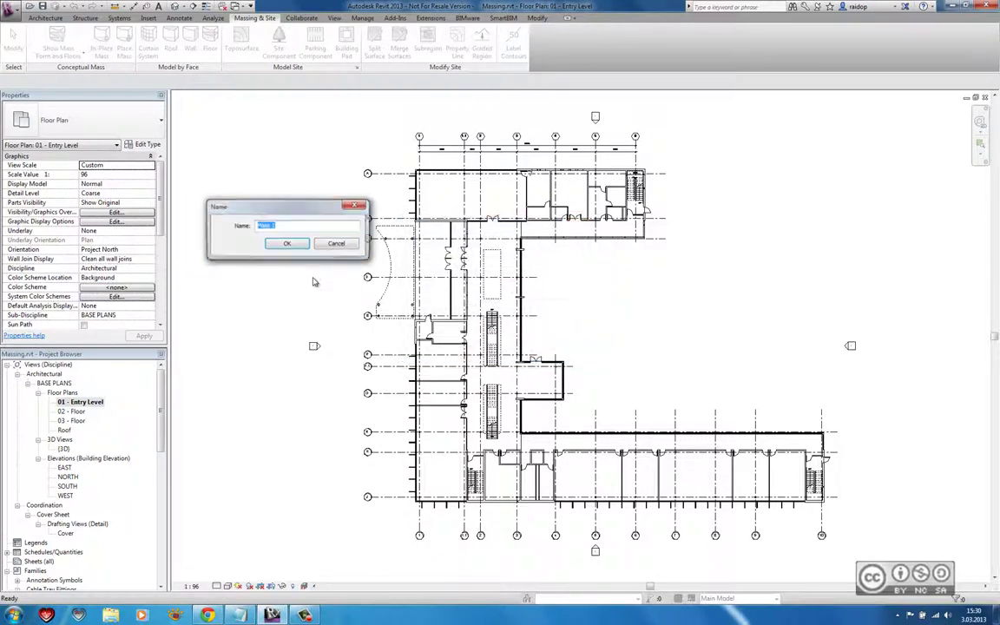
pyautogui.click(275, 226)
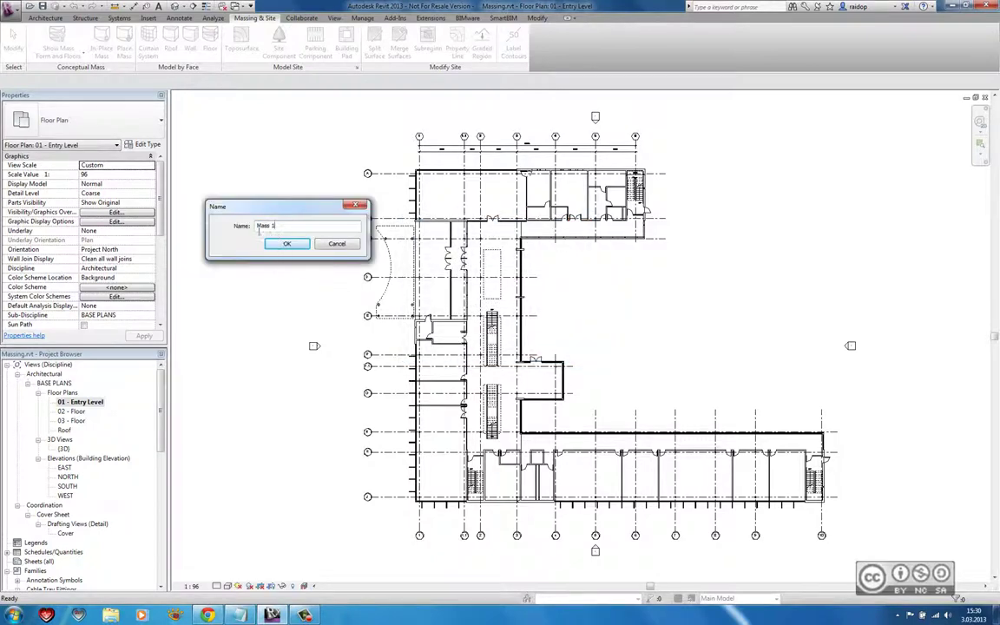
pyautogui.click(288, 243)
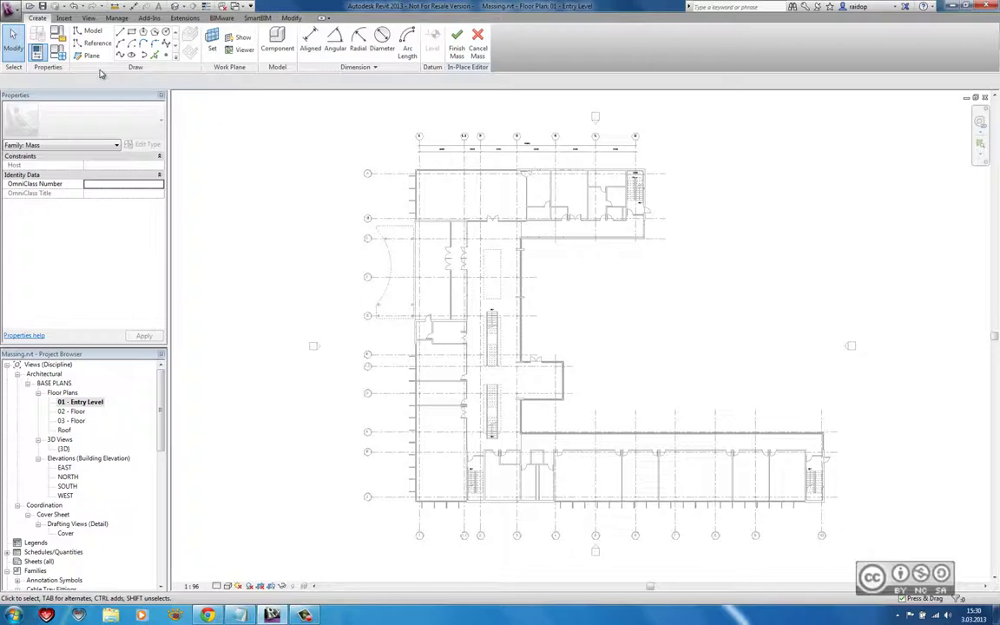
# Trace the footprint's left edge, top edge and top wing with model lines down the courtyard side
pyautogui.click(121, 32)
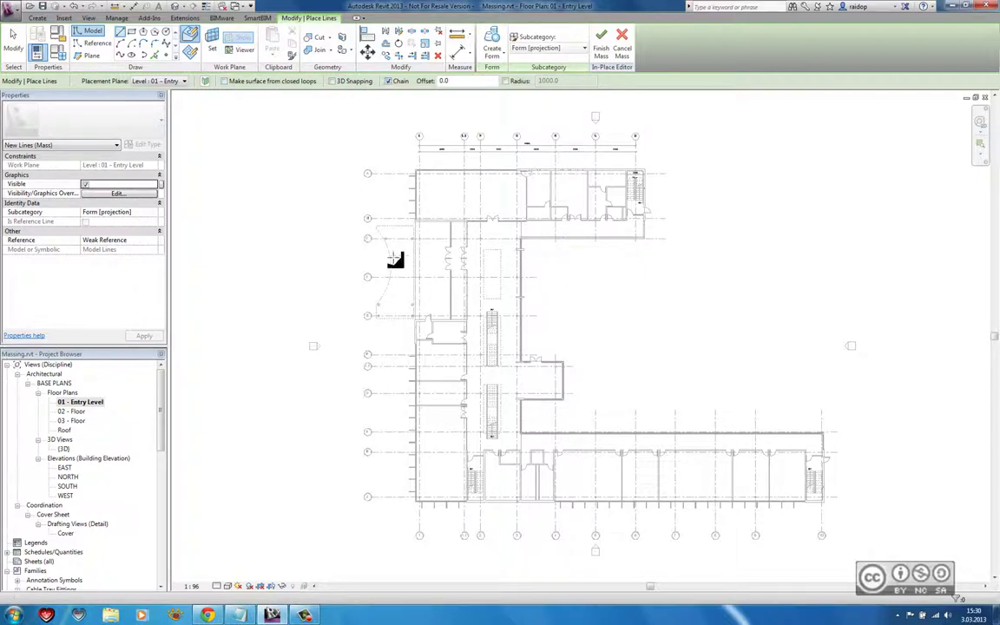
pyautogui.click(415, 502)
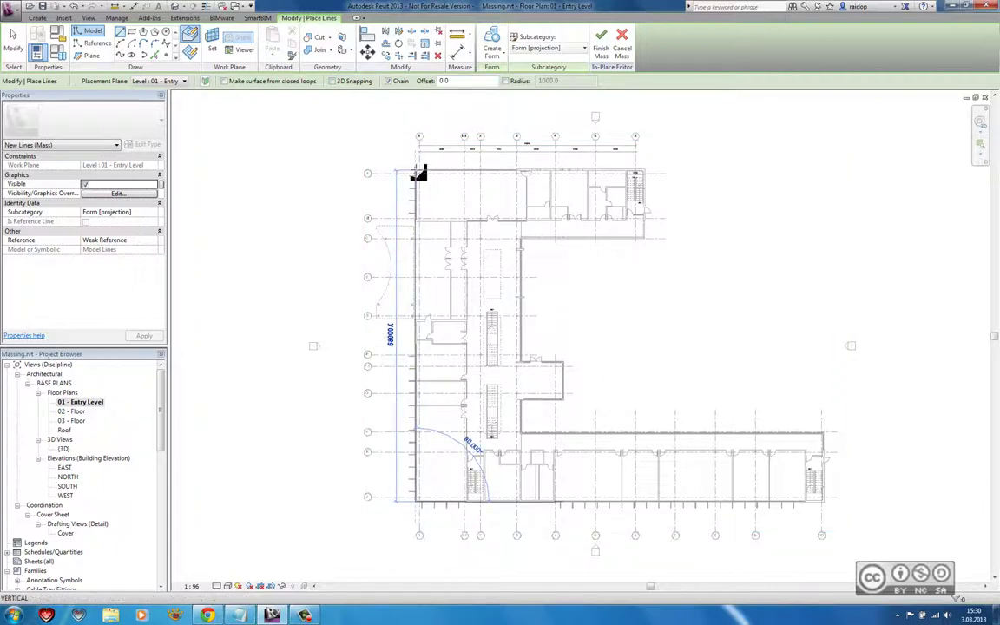
pyautogui.click(417, 172)
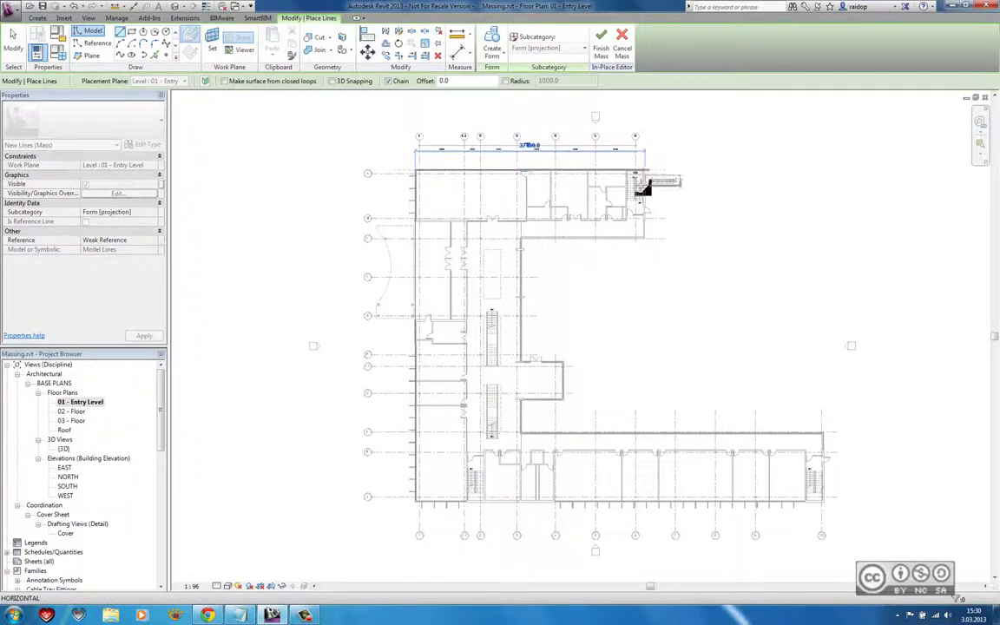
pyautogui.click(643, 171)
pyautogui.click(642, 237)
pyautogui.click(520, 236)
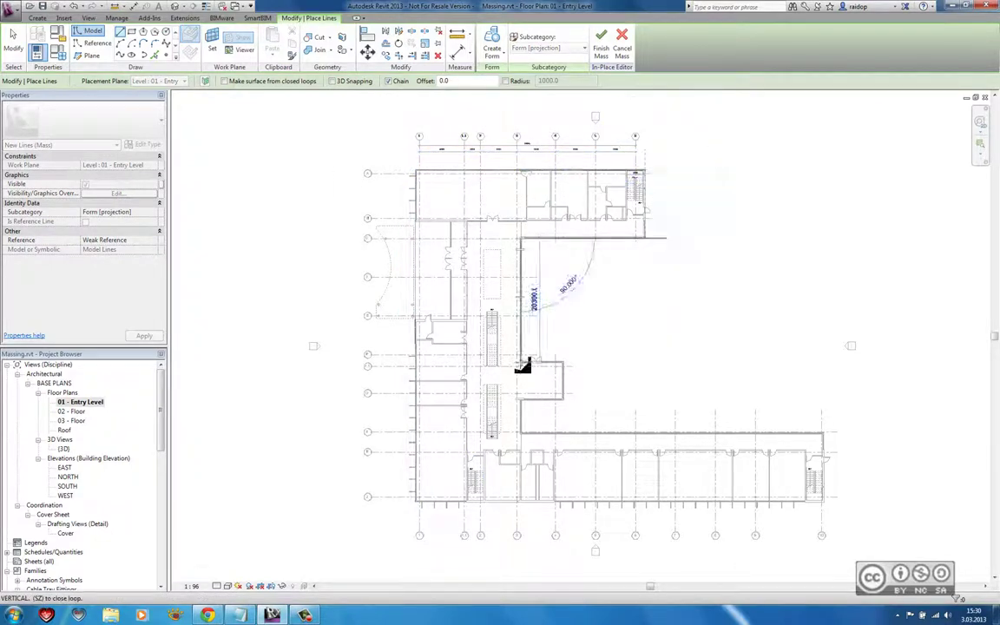
pyautogui.click(521, 360)
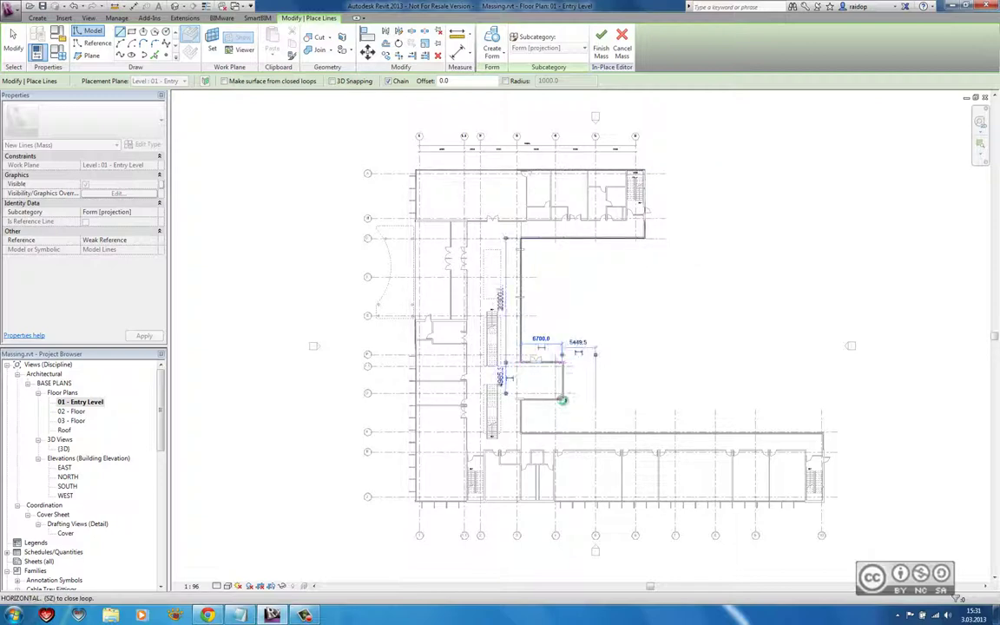
# Continue around the projecting bay and bottom wing, closing the loop at the starting corner
pyautogui.click(562, 399)
pyautogui.click(521, 432)
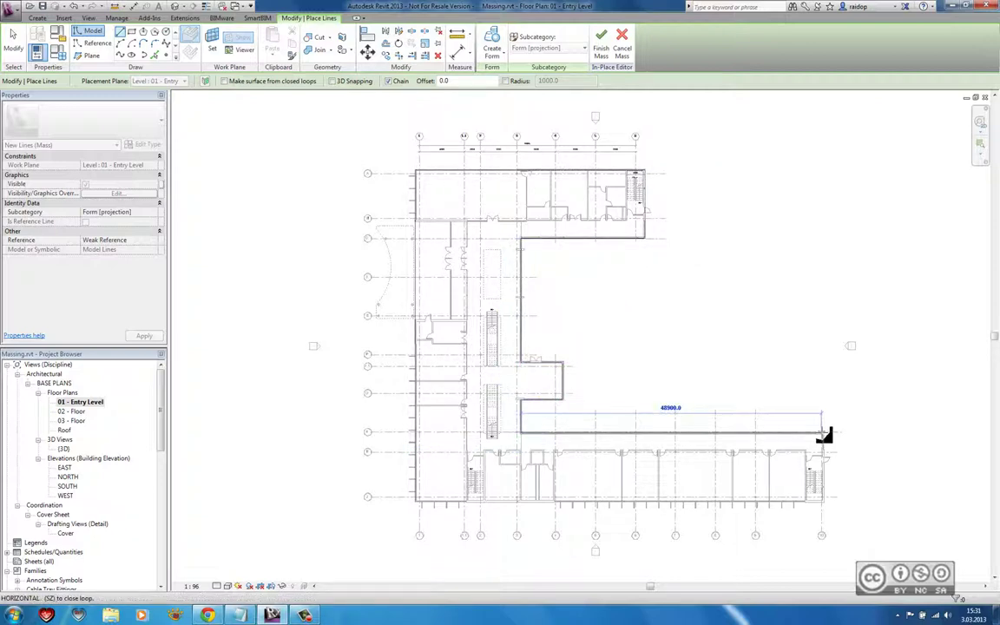
pyautogui.click(823, 432)
pyautogui.click(823, 503)
pyautogui.click(416, 503)
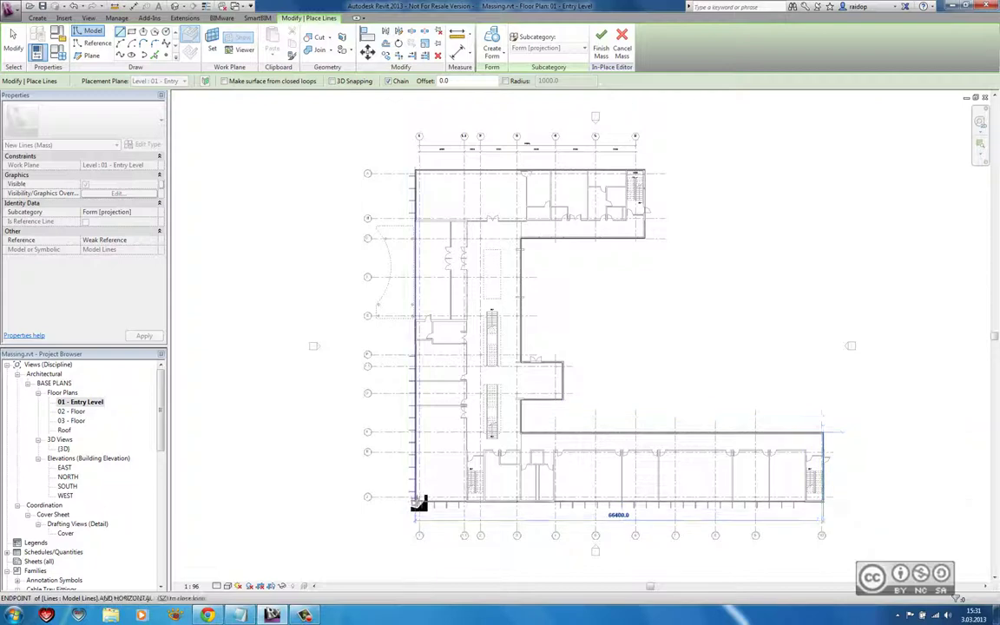
pyautogui.click(419, 503)
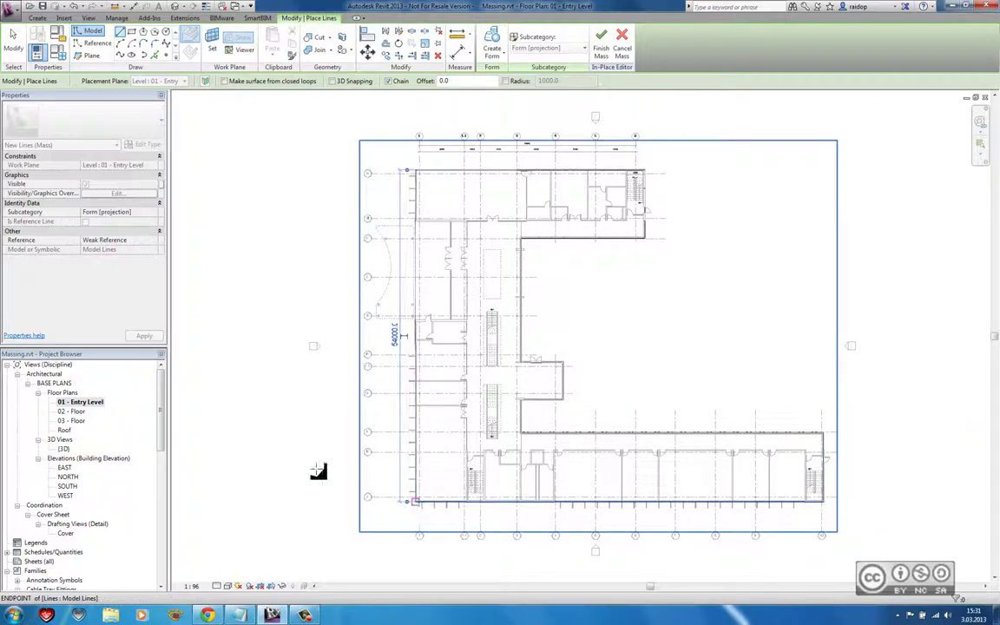
pyautogui.click(13, 41)
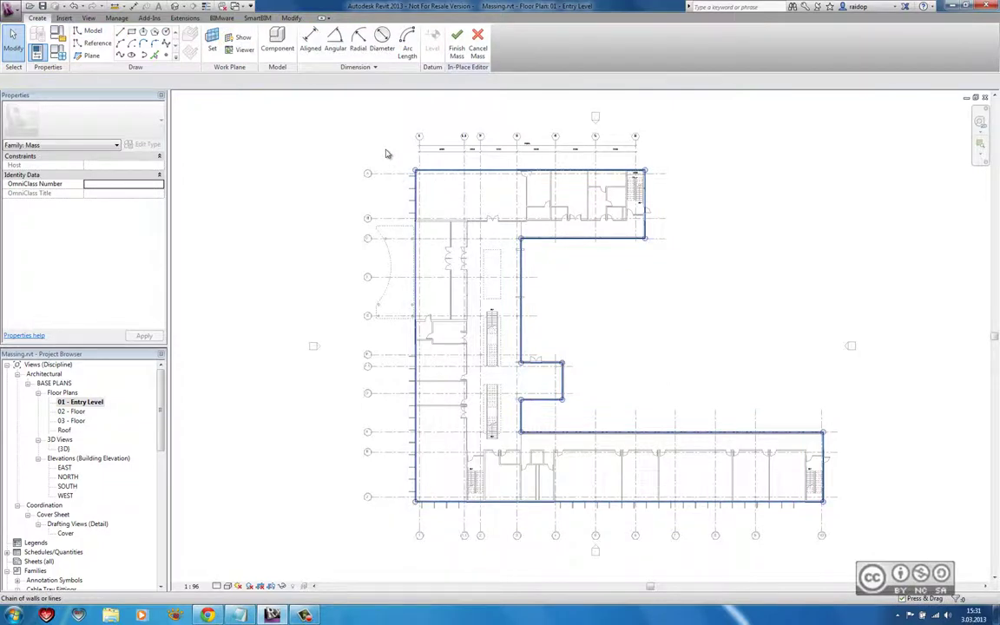
# Turn the 12 selected footprint lines into a Solid Form and finish Mass 1
pyautogui.moveTo(347, 134); pyautogui.dragTo(837, 516)
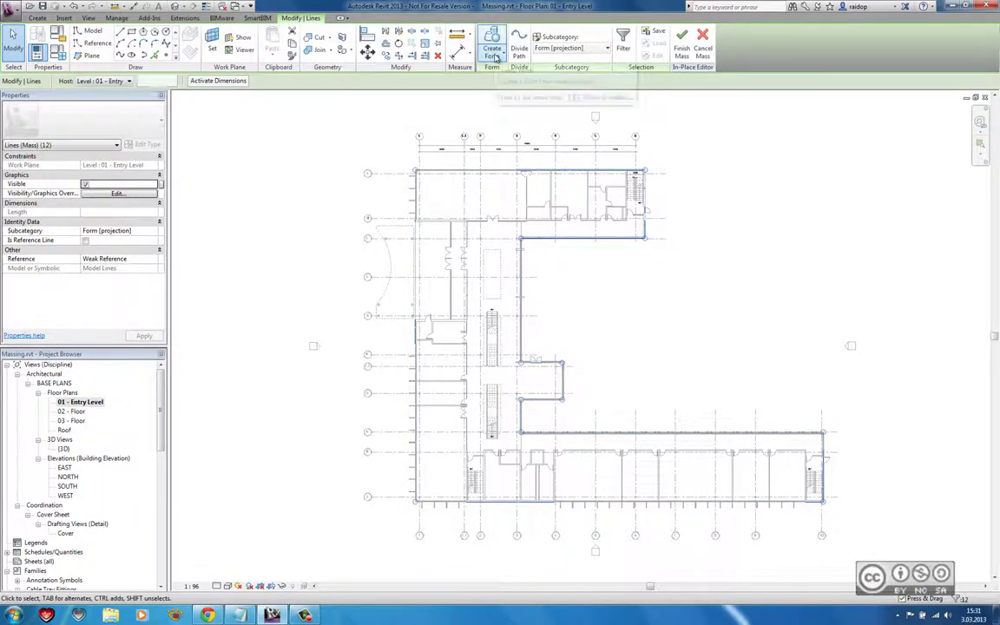
pyautogui.click(492, 54)
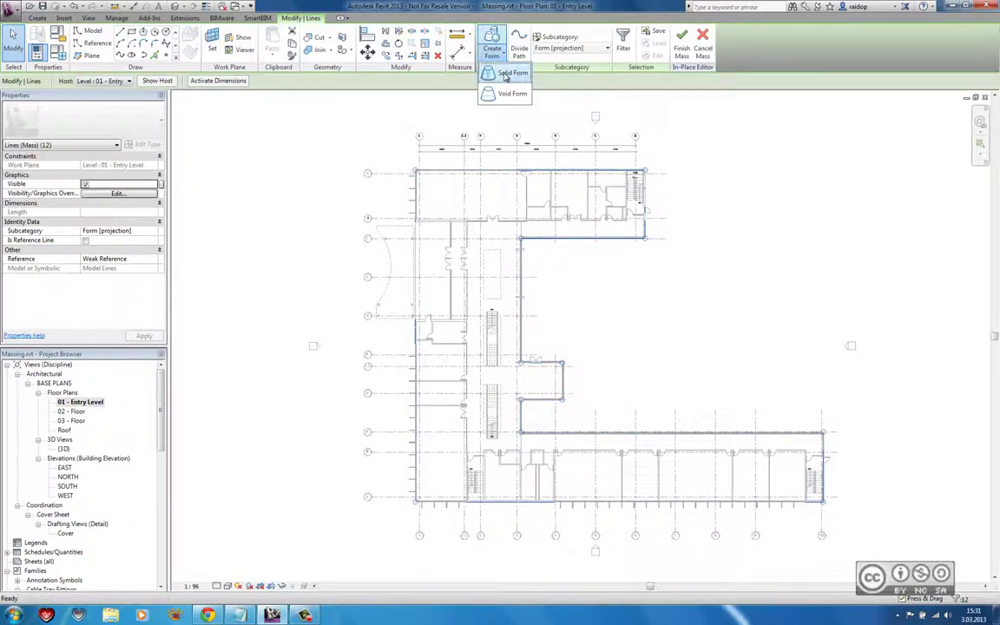
pyautogui.click(503, 74)
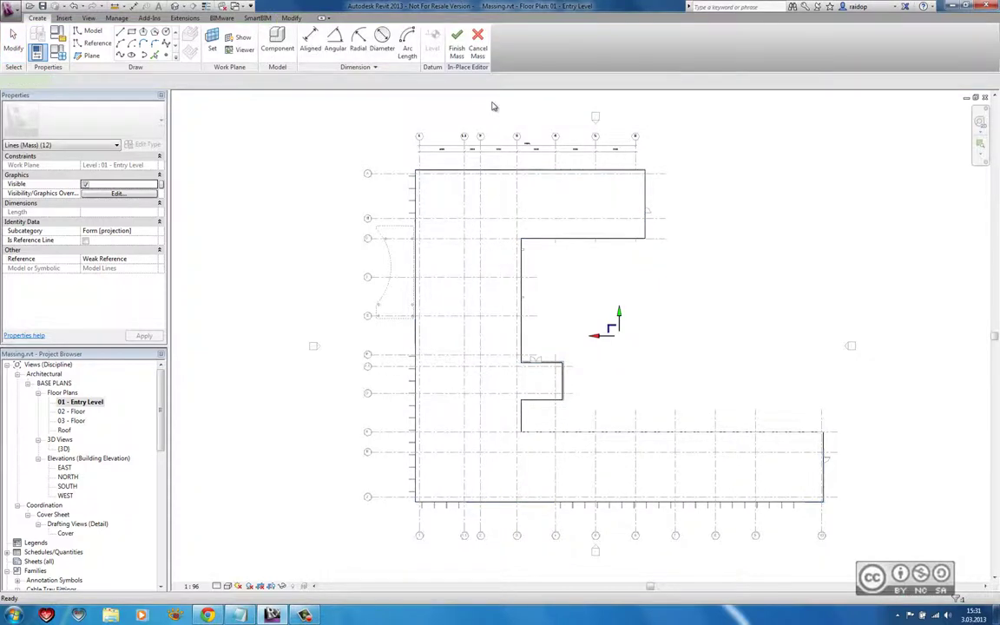
pyautogui.click(717, 45)
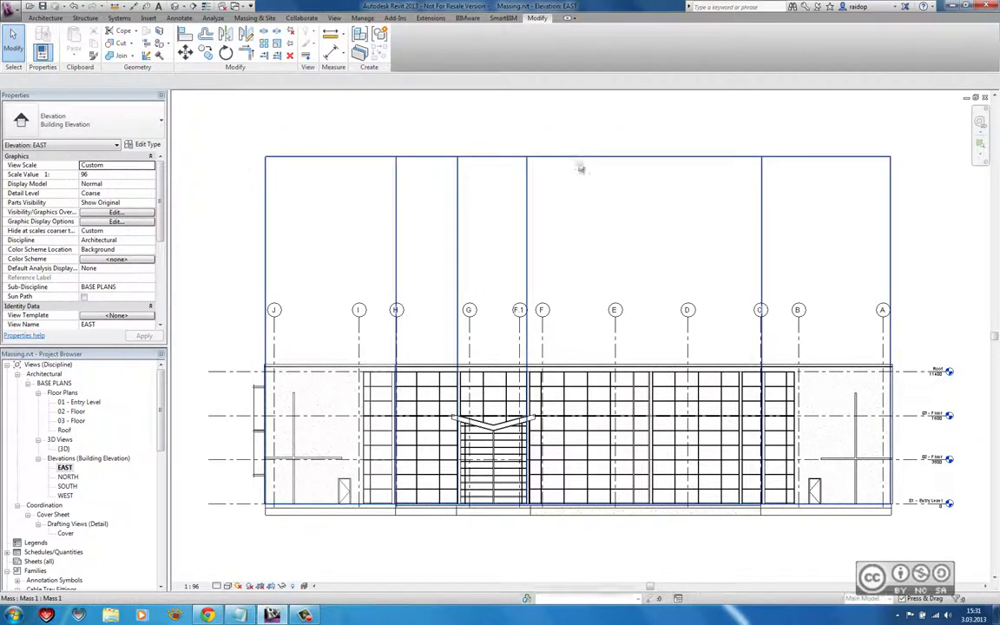
# In the EAST elevation, drag Mass 1's top down to the Roof level
pyautogui.click(599, 206)
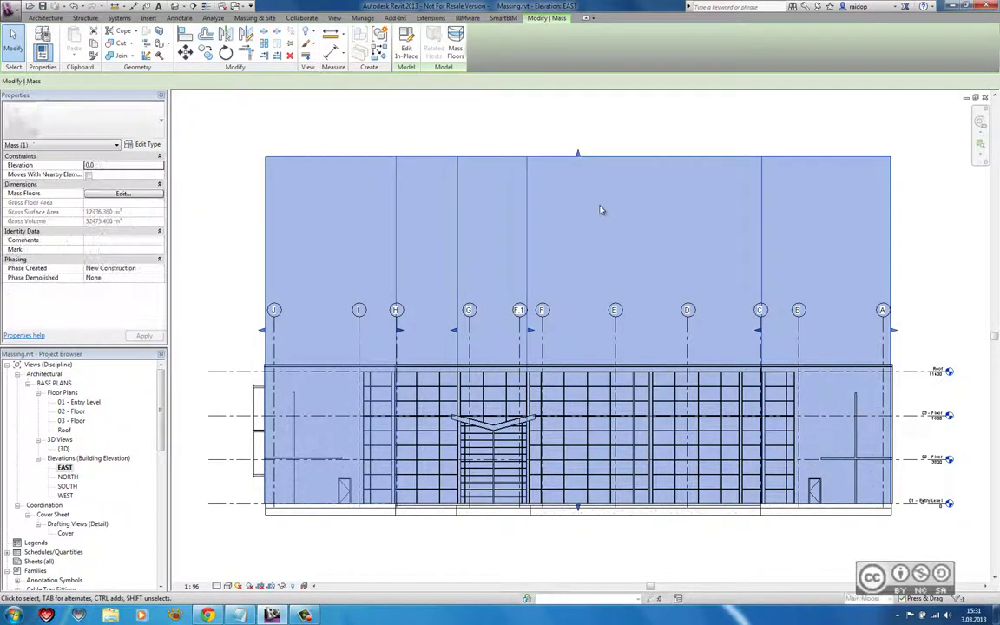
pyautogui.moveTo(578, 153); pyautogui.dragTo(575, 371)
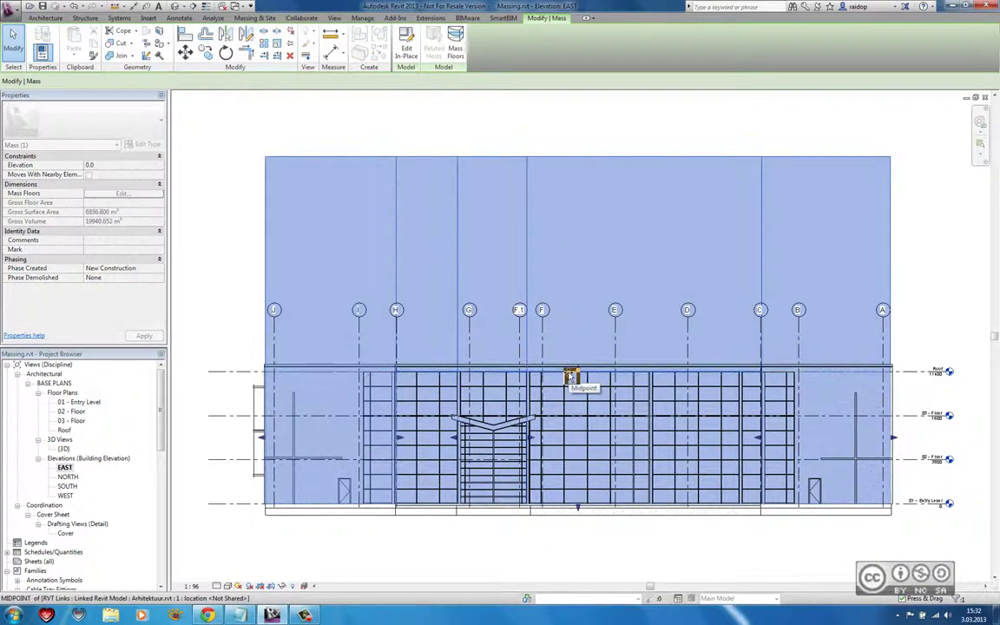
pyautogui.click(614, 185)
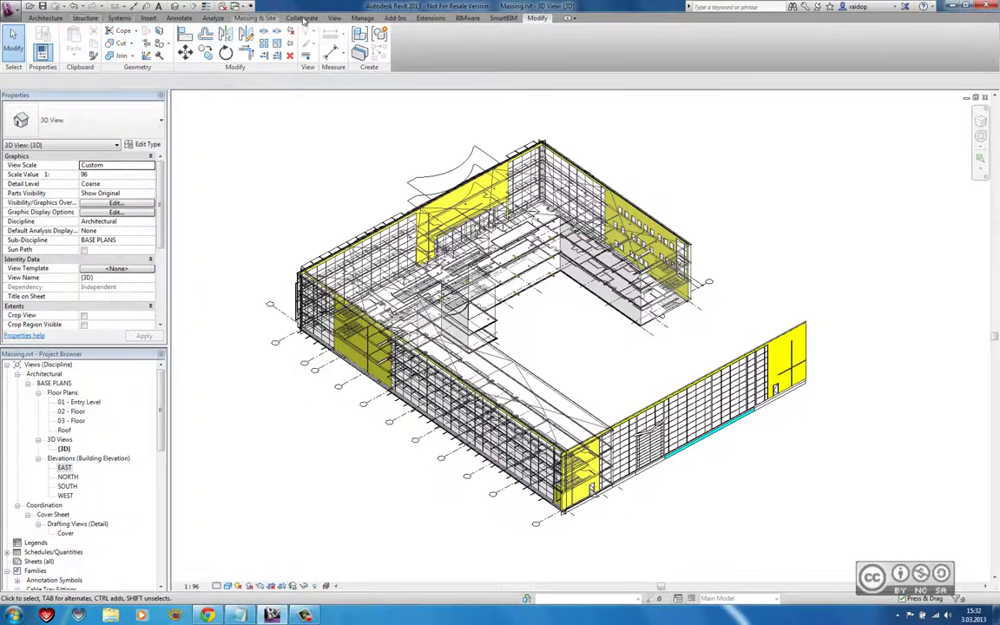
# Hide the linked Arhitektuur.rvt model in Visibility/Graphic Overrides and select the mass form
pyautogui.click(334, 18)
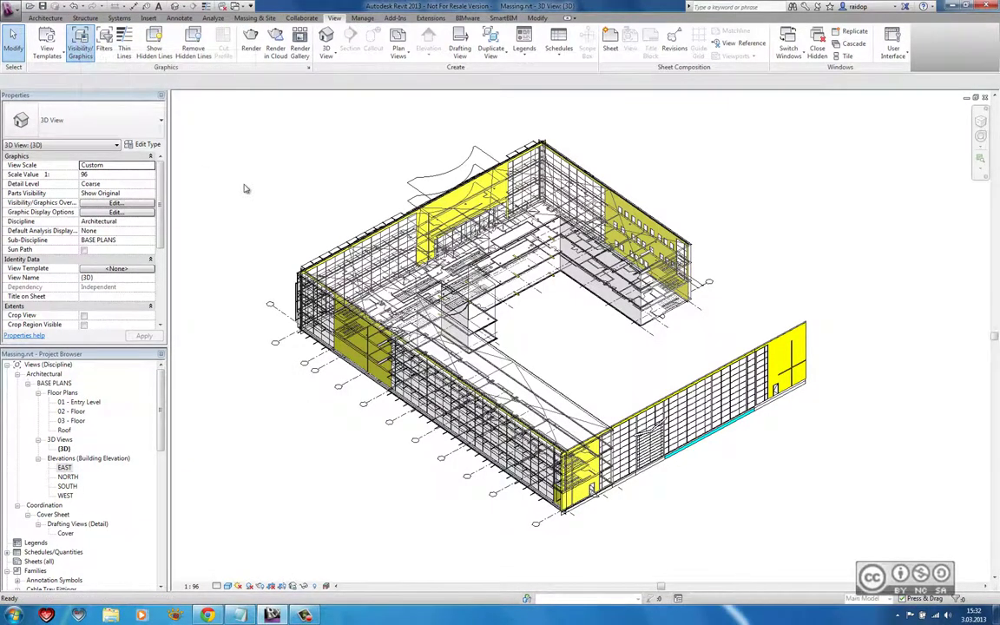
pyautogui.click(619, 174)
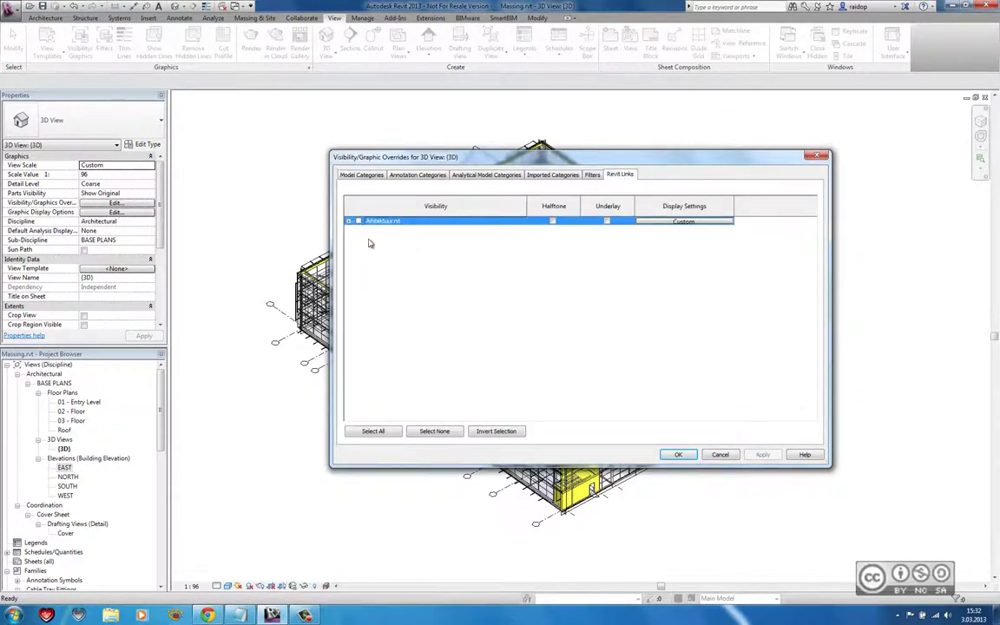
pyautogui.click(359, 220)
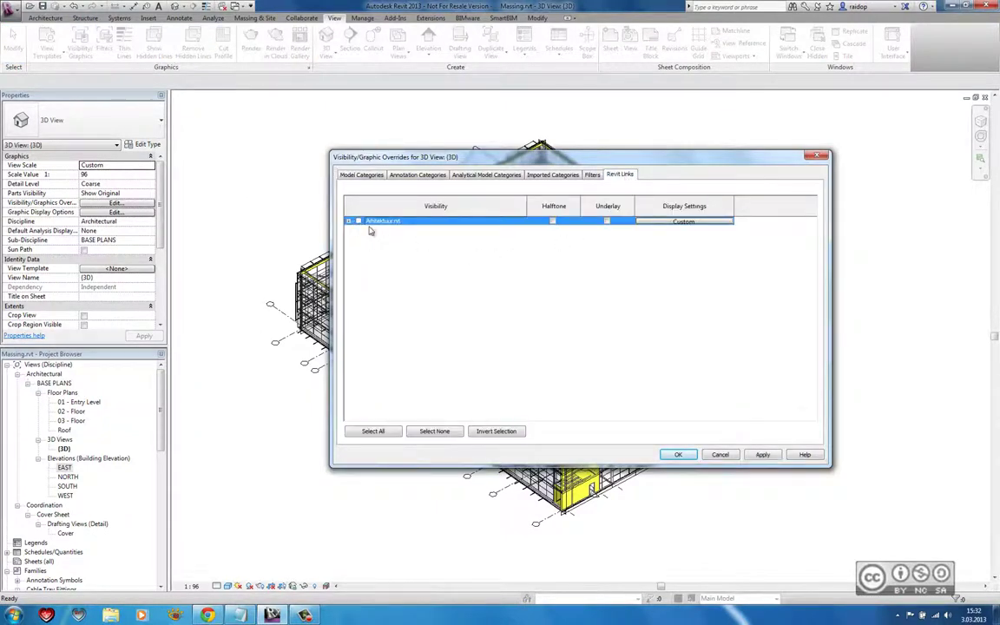
pyautogui.click(665, 457)
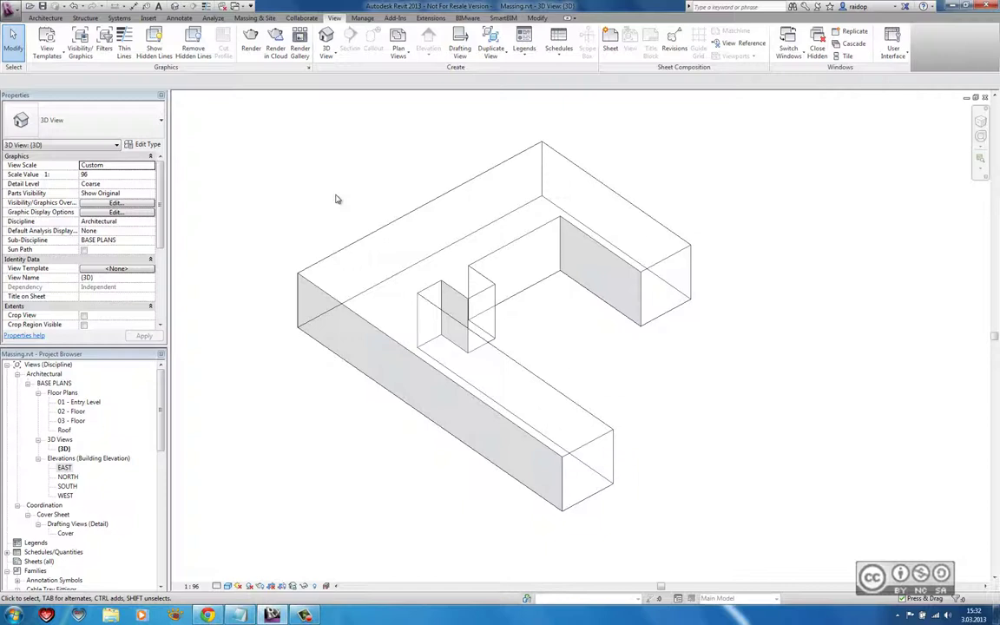
pyautogui.click(392, 223)
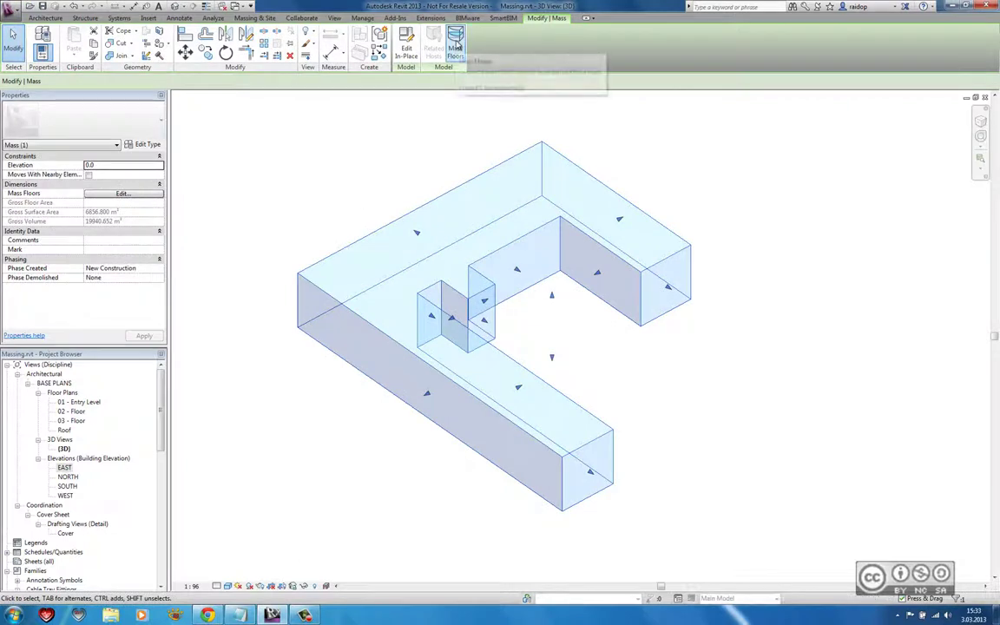
# Add mass floors at 01 - Entry Level, 02 - Floor, 03 - Floor and Roof
pyautogui.click(456, 43)
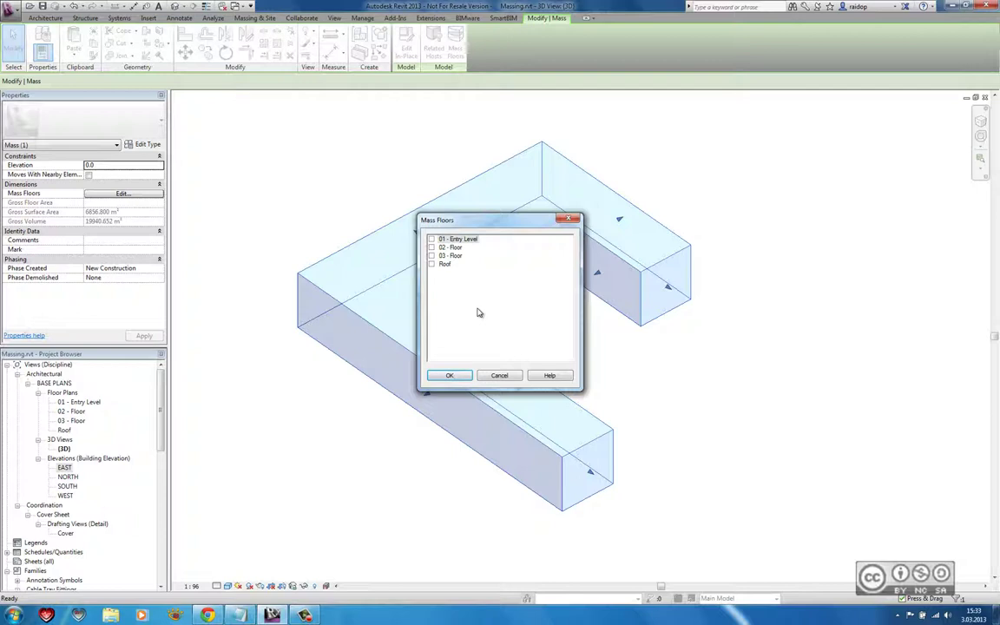
pyautogui.click(431, 239)
pyautogui.click(431, 247)
pyautogui.click(431, 255)
pyautogui.click(431, 263)
pyautogui.click(450, 376)
pyautogui.click(593, 351)
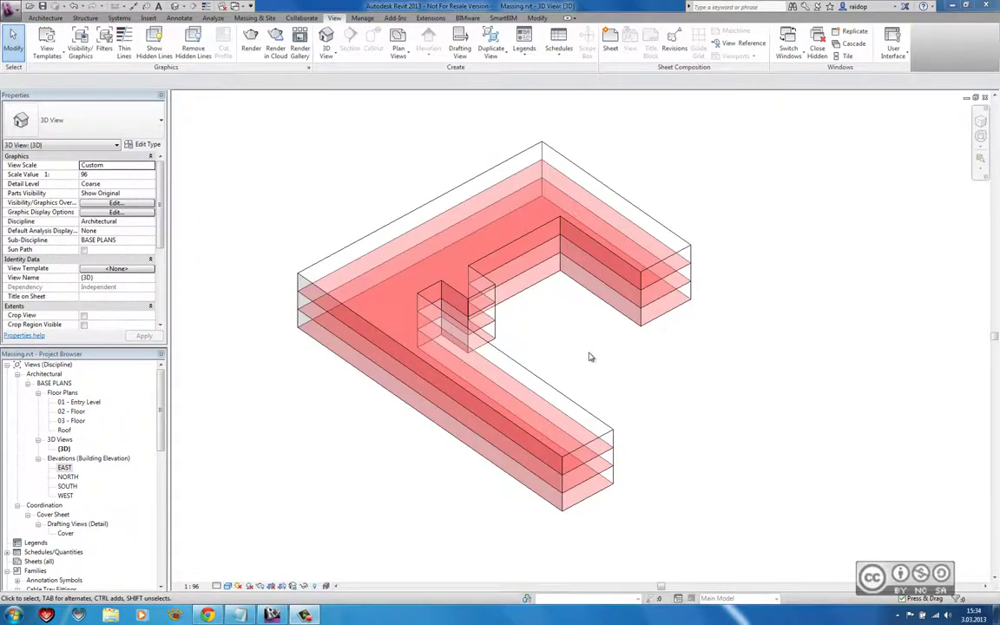
# Enable the energy model for Mass 1 from the Analyze tab's Energy Analysis panel
pyautogui.click(212, 18)
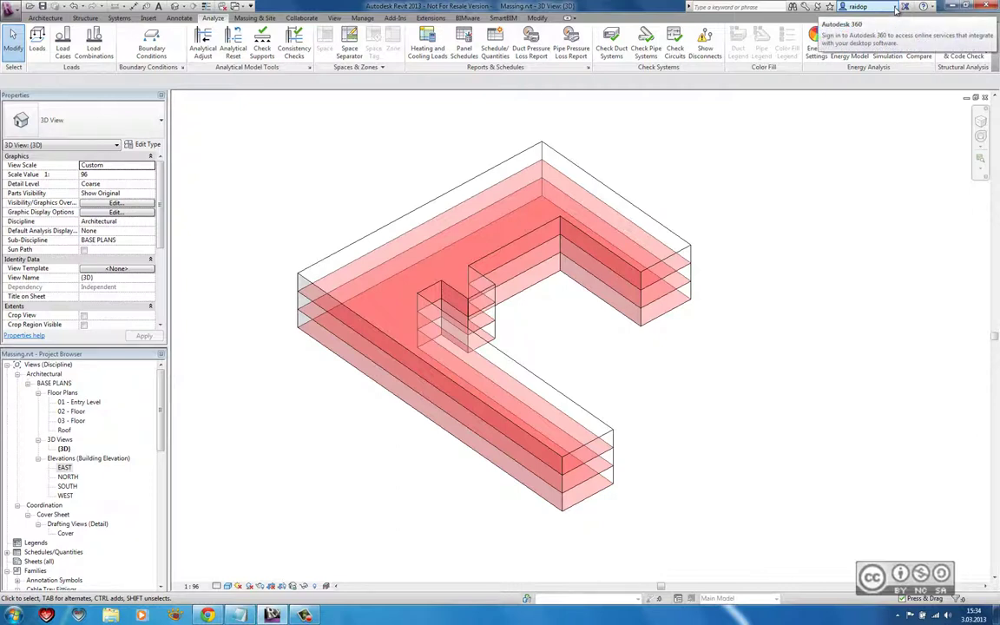
pyautogui.click(895, 8)
pyautogui.click(719, 144)
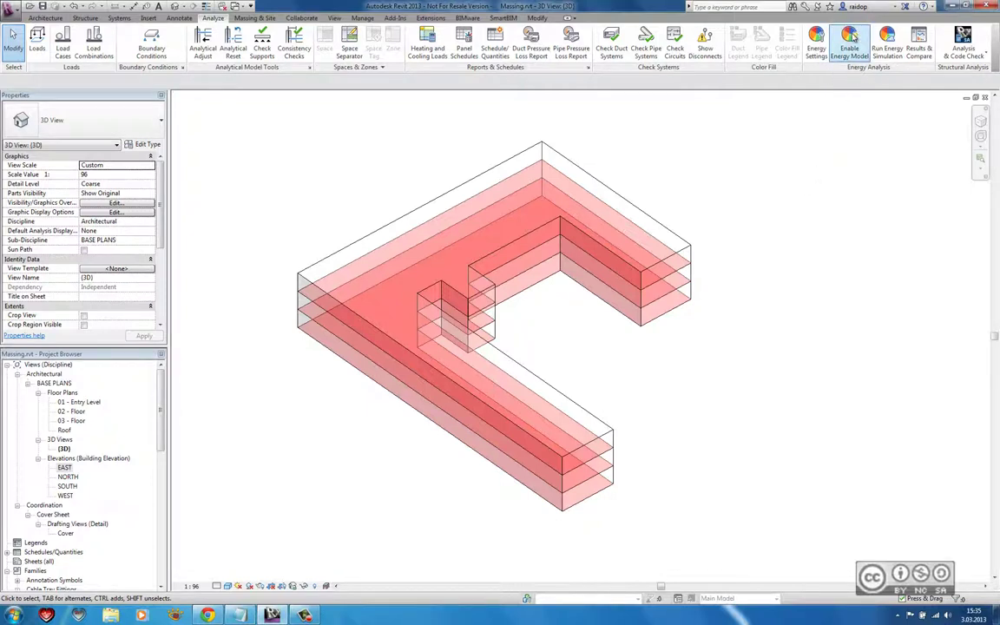
pyautogui.click(849, 39)
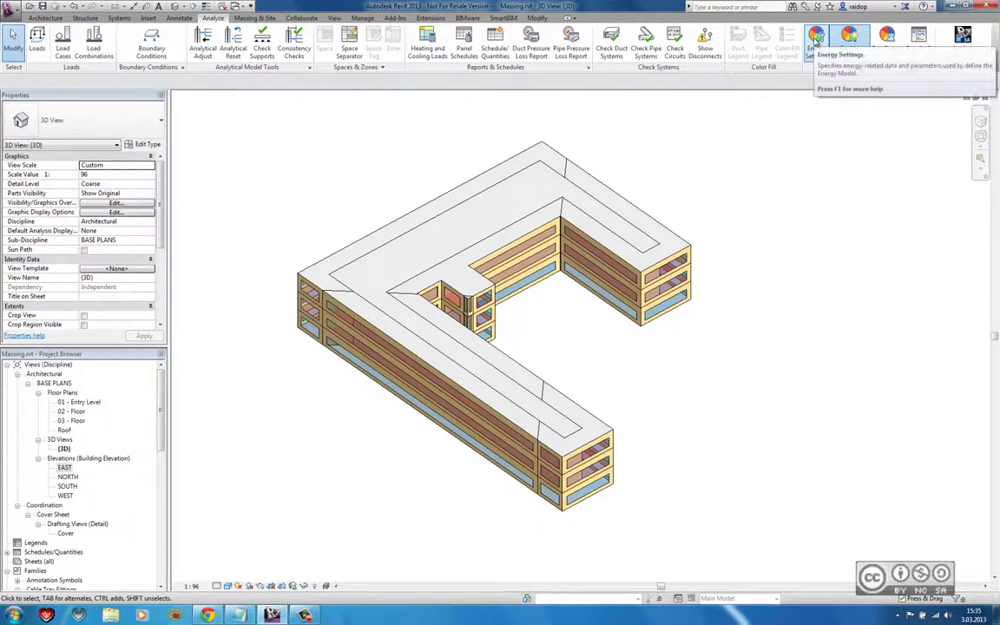
# In Energy Settings, toggle Divide Perimeter Zones off and on, then edit Conceptual Constructions
pyautogui.click(816, 39)
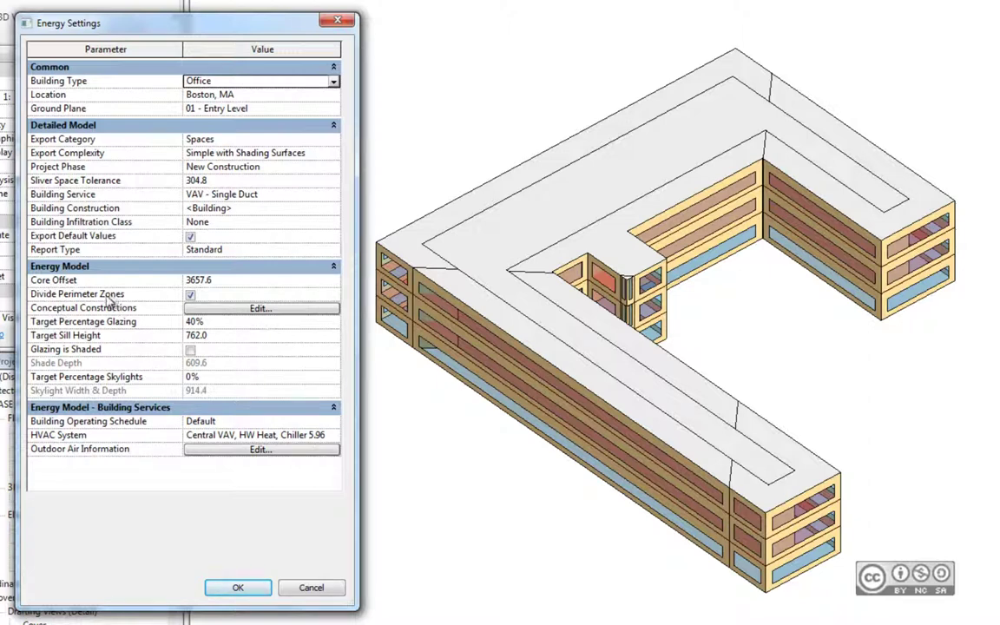
pyautogui.click(190, 296)
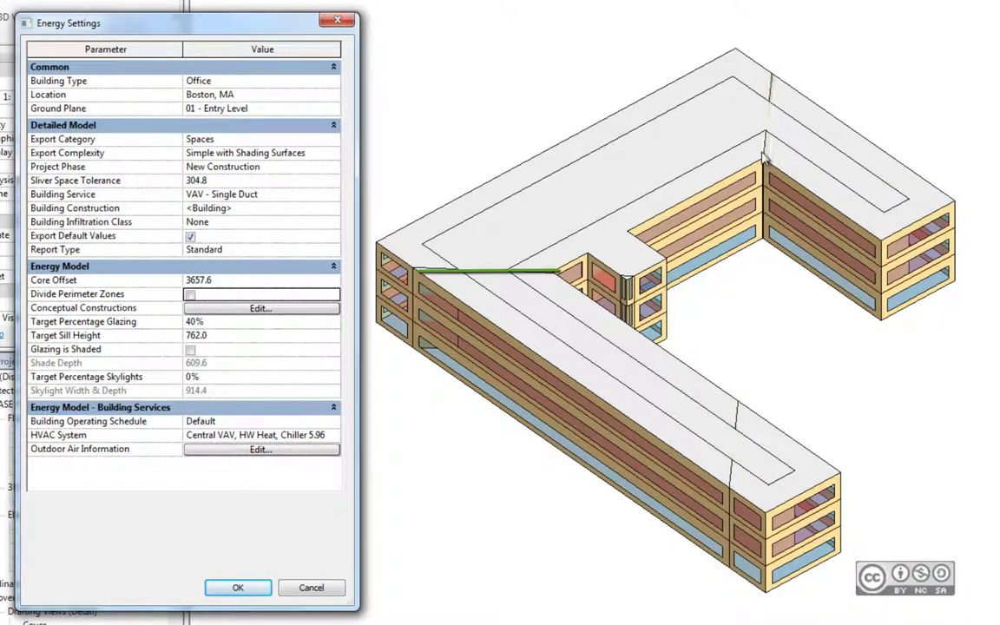
pyautogui.click(190, 294)
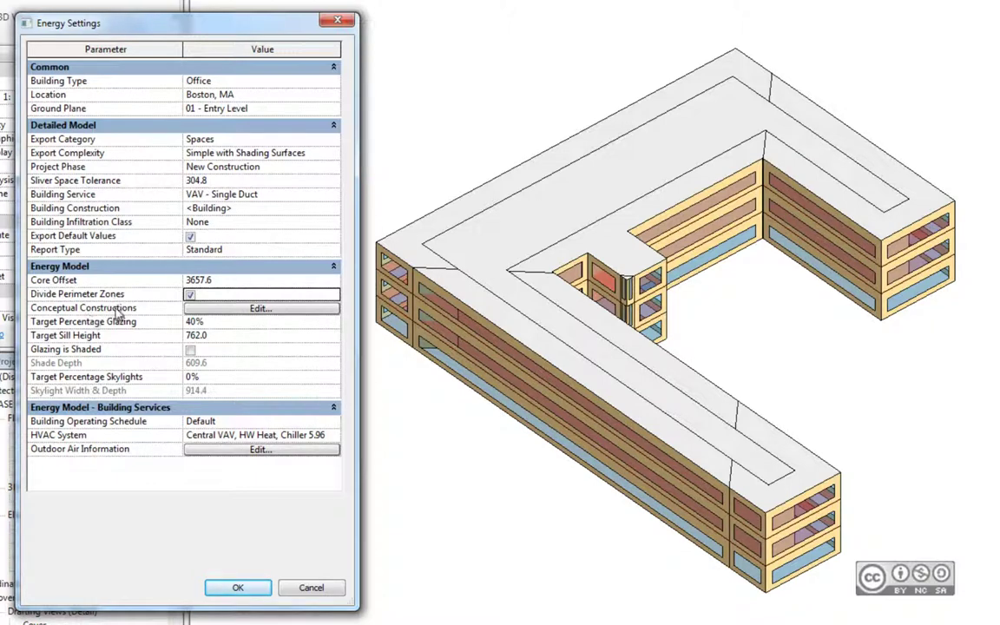
pyautogui.click(231, 311)
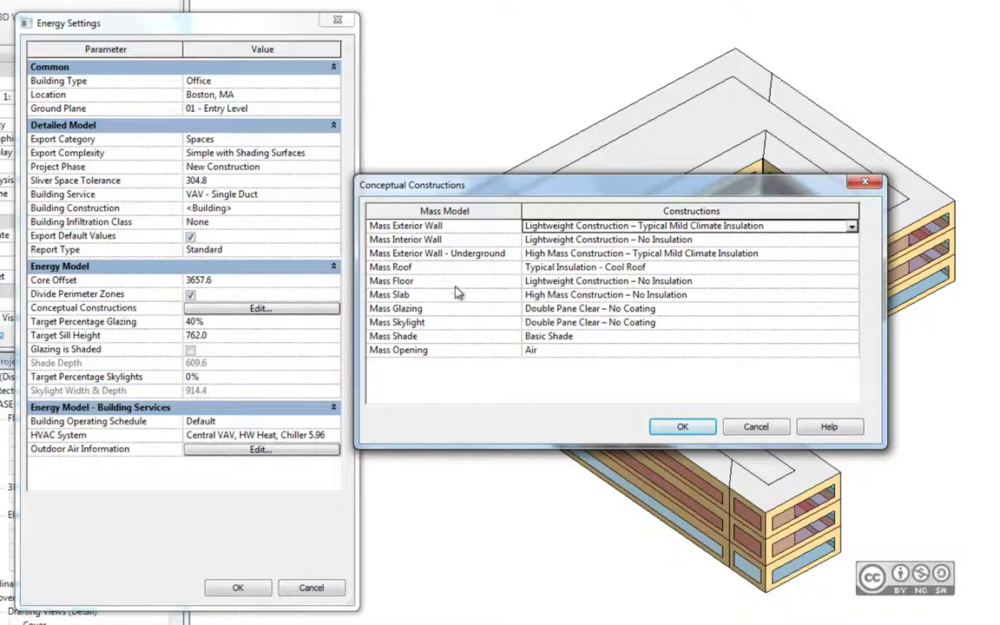
# Review the Mass Exterior Wall options and the reference wiki page, keeping the default constructions
pyautogui.click(852, 226)
pyautogui.moveTo(852, 247); pyautogui.dragTo(858, 260)
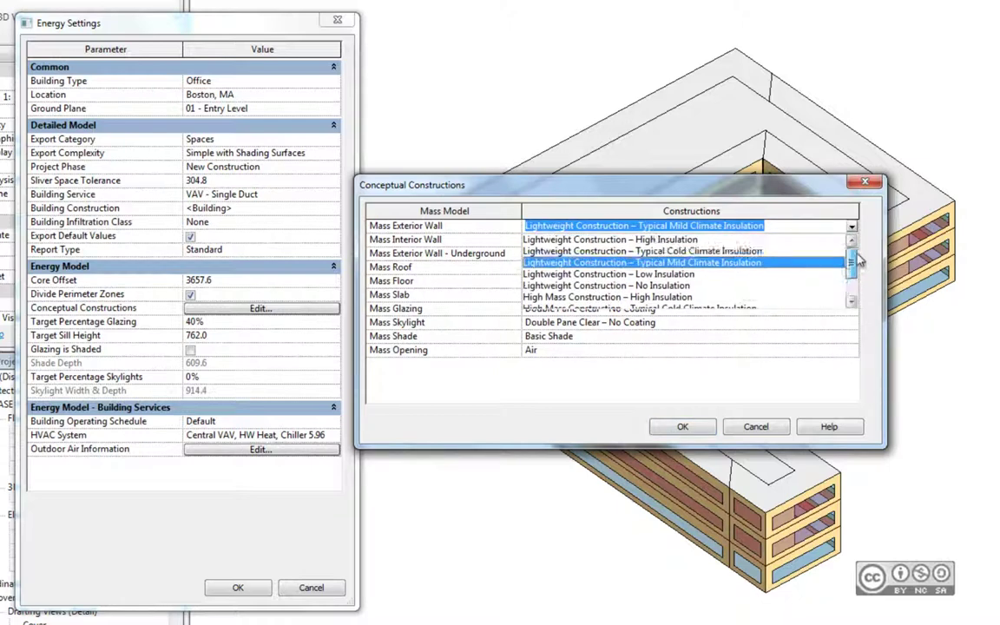
pyautogui.click(781, 208)
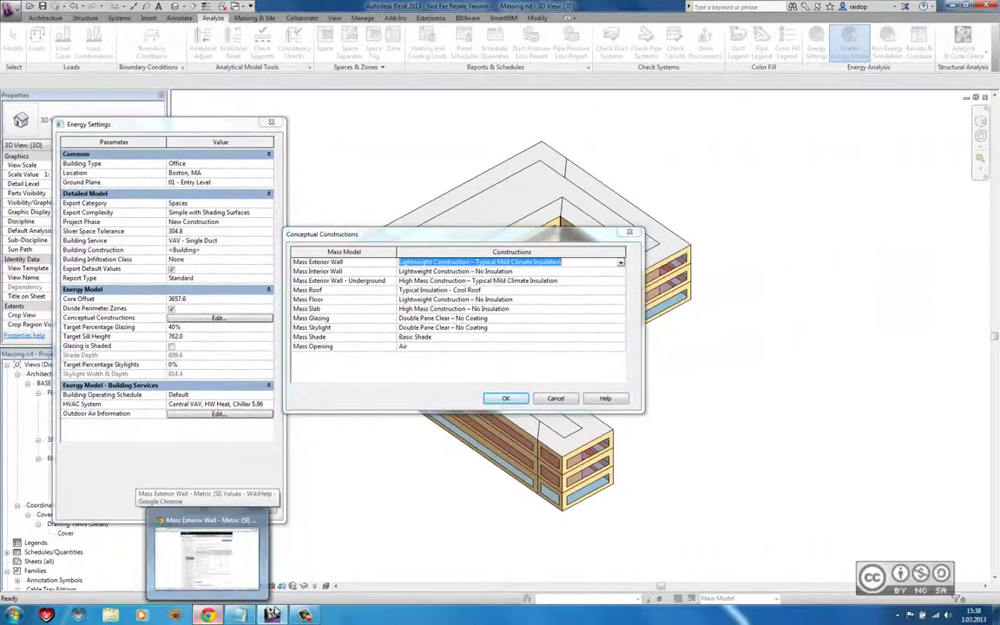
pyautogui.click(212, 565)
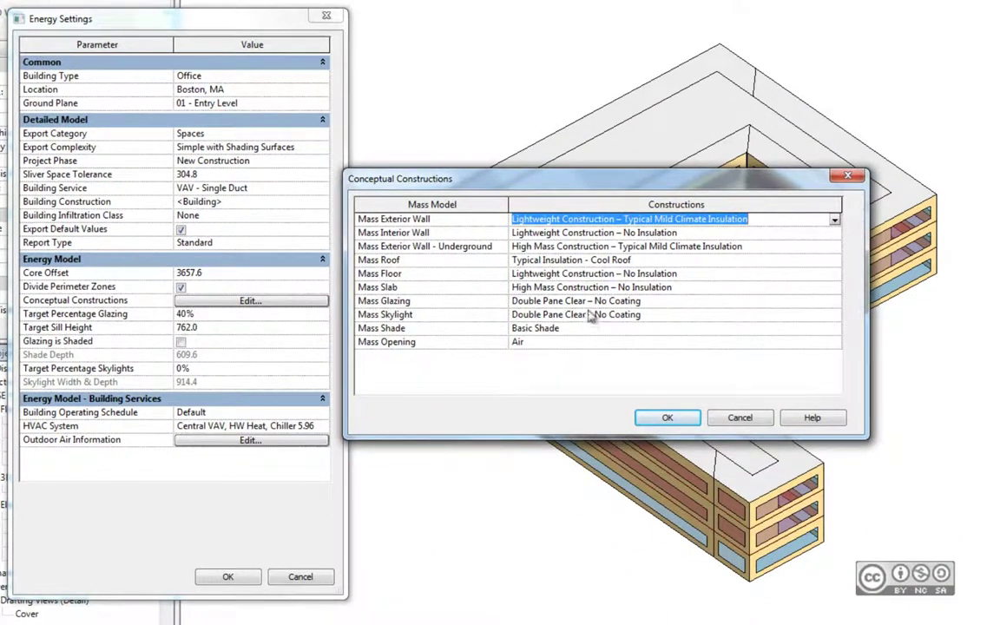
pyautogui.click(665, 418)
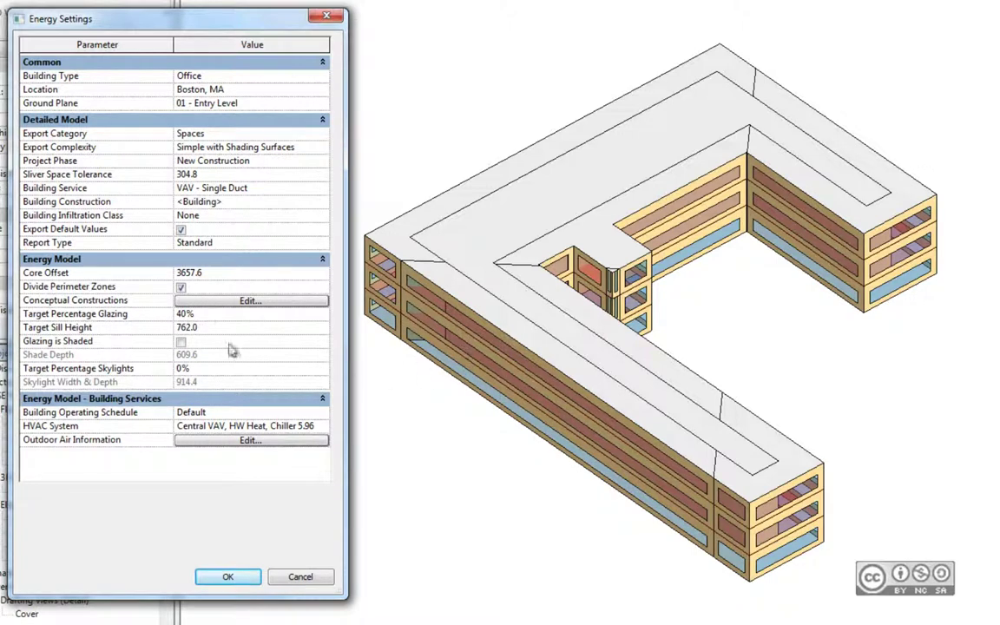
# Turn on glazing shading, reviewing target glazing, sill height and shade depth values
pyautogui.click(187, 313)
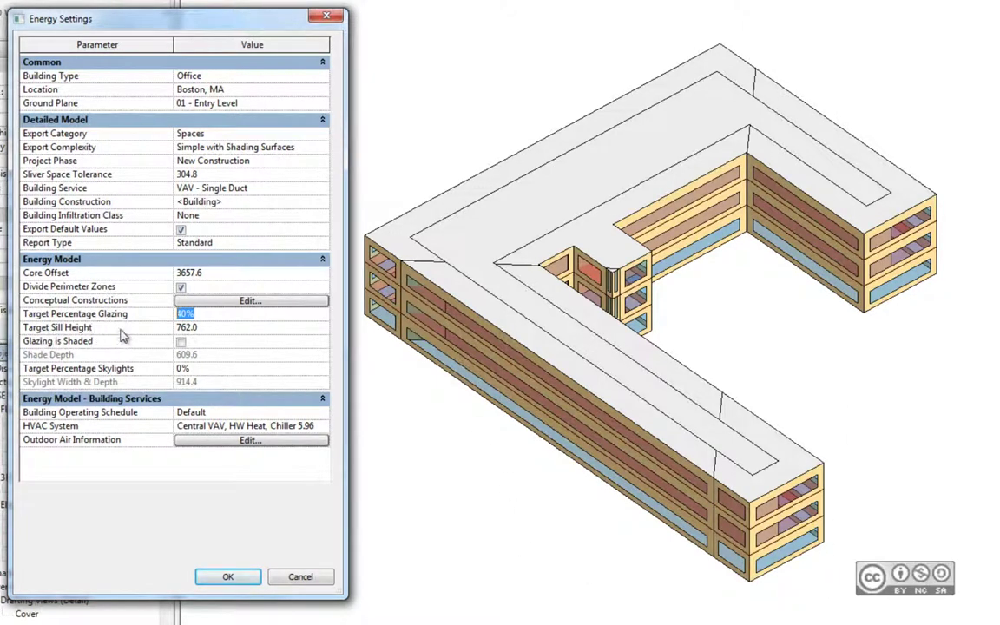
pyautogui.click(223, 327)
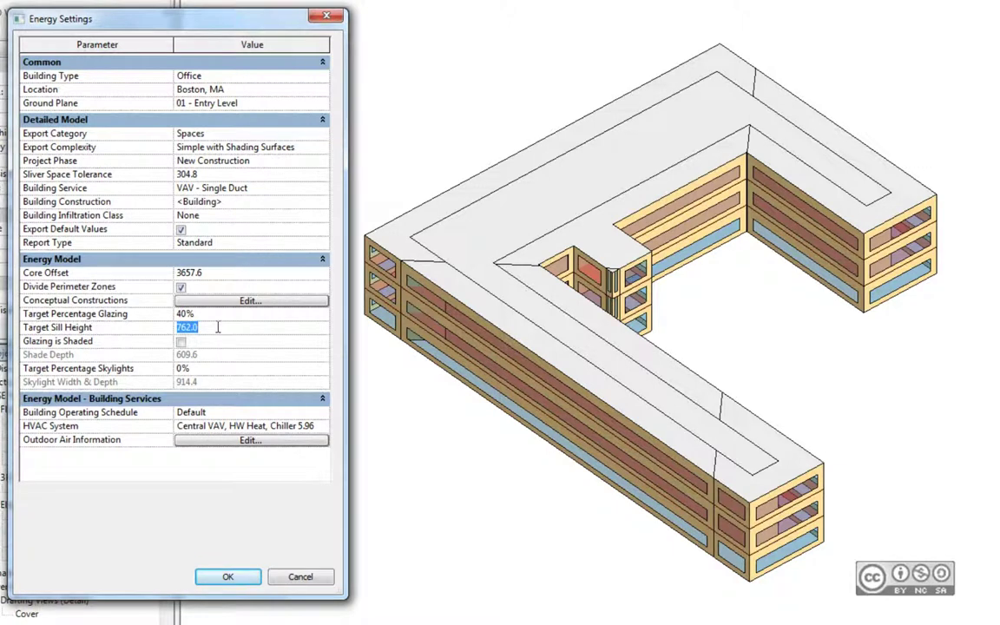
pyautogui.click(181, 341)
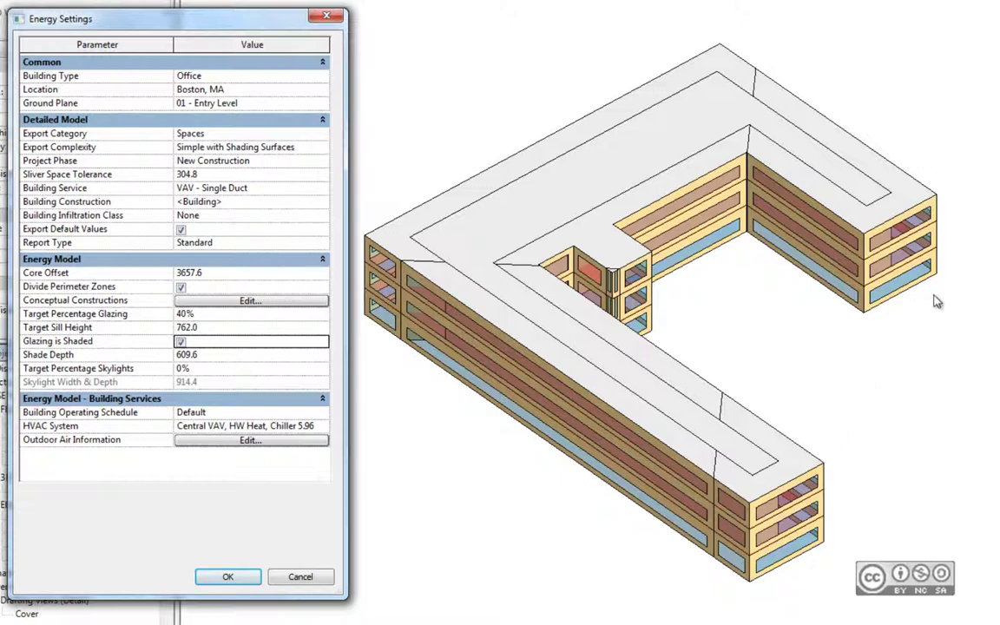
pyautogui.click(228, 355)
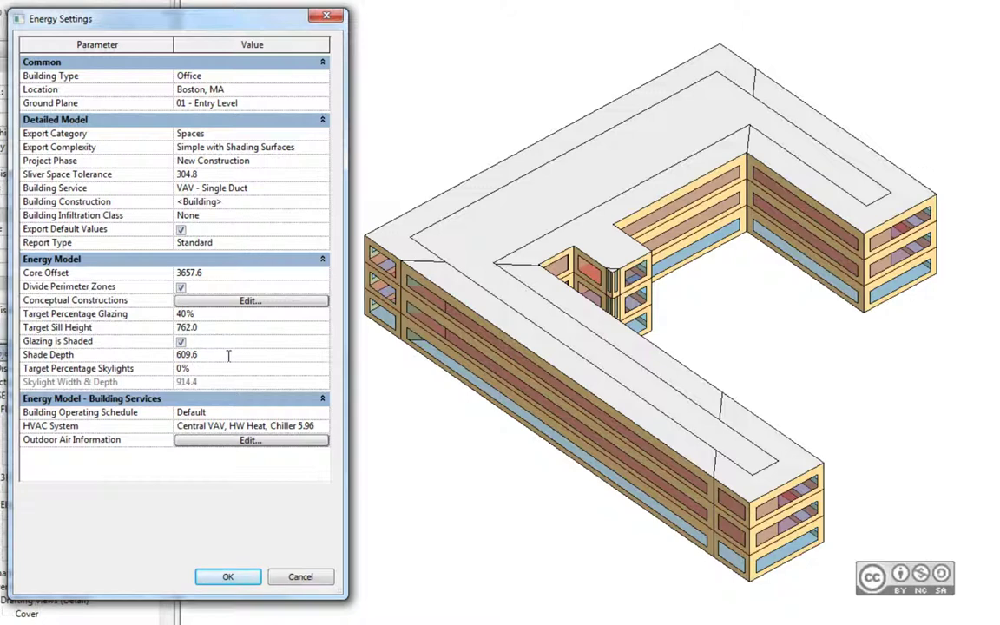
pyautogui.click(228, 354)
# Set target skylights to 10% and skylight width and depth to 1000, then confirm
pyautogui.click(202, 368)
pyautogui.click(204, 371)
pyautogui.press('Tab')
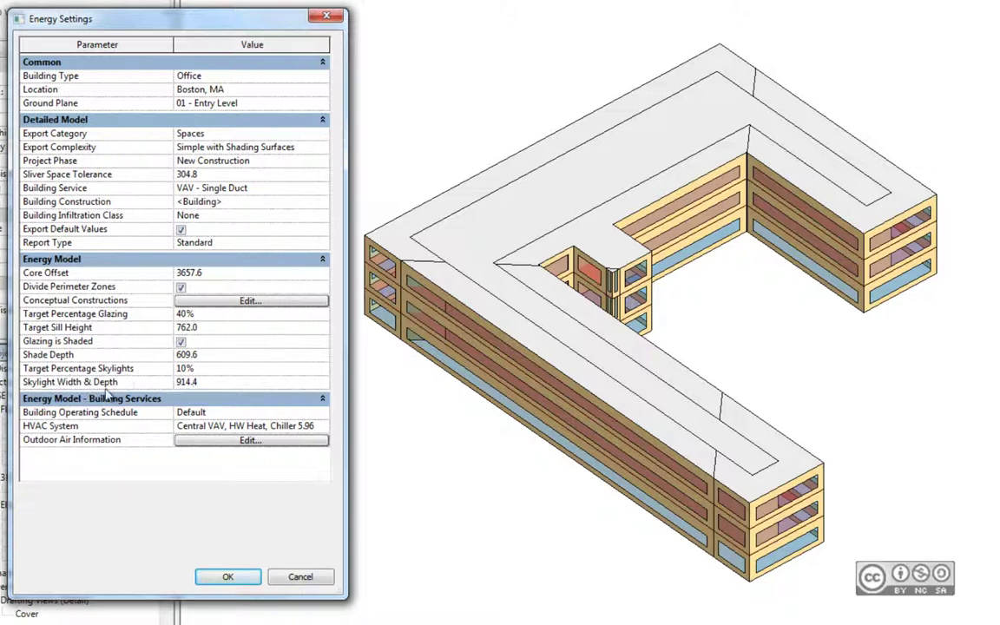
pyautogui.doubleClick(228, 383)
pyautogui.write('1000')
pyautogui.press('Return')
pyautogui.click(229, 578)
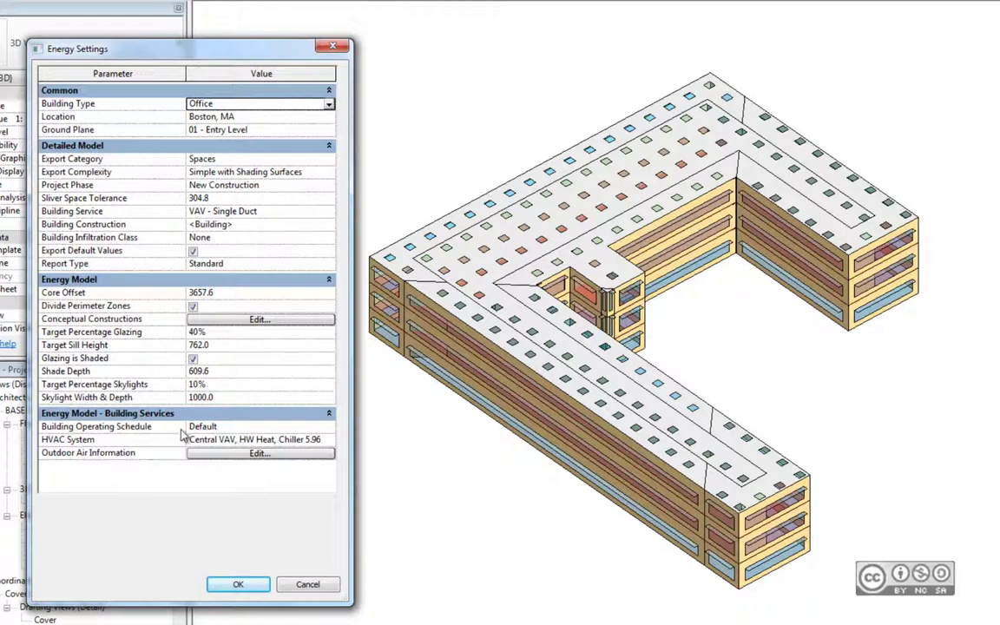
pyautogui.click(260, 428)
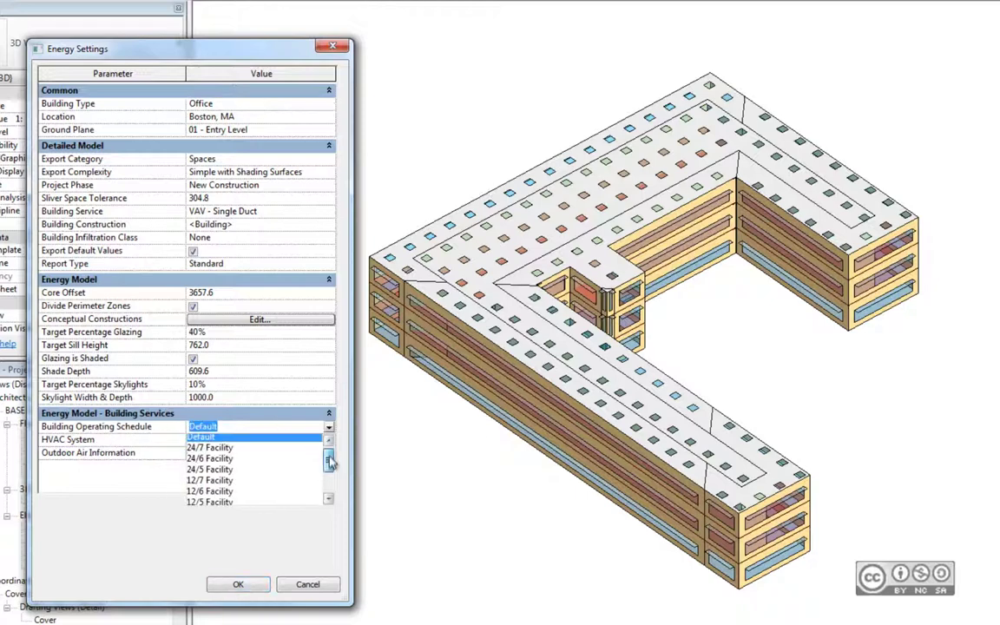
pyautogui.moveTo(330, 468)
pyautogui.mouseDown()
pyautogui.moveTo(332, 487)
pyautogui.moveTo(331, 445)
pyautogui.mouseUp()
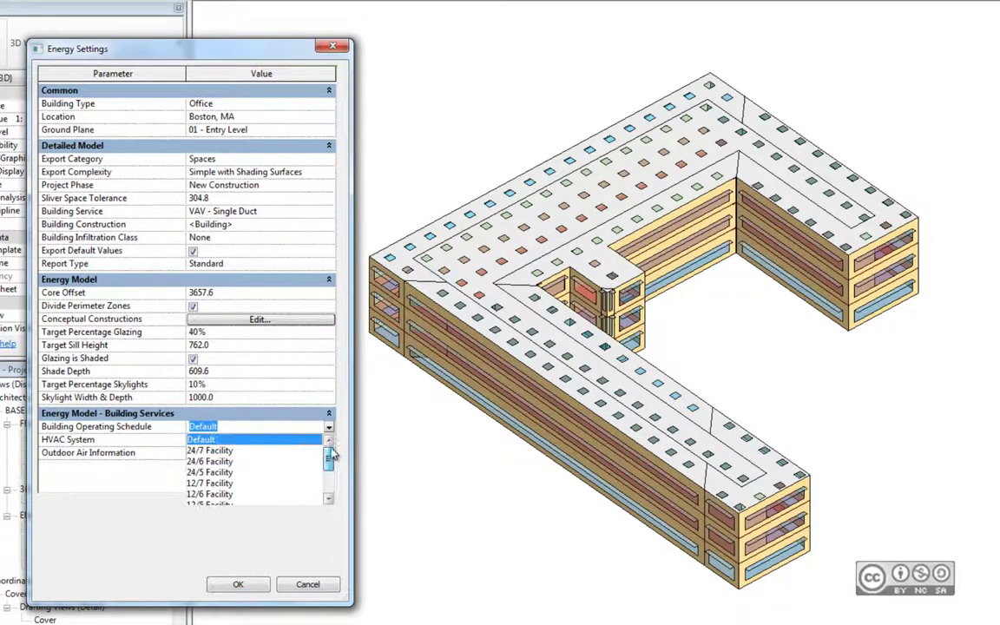
pyautogui.click(328, 426)
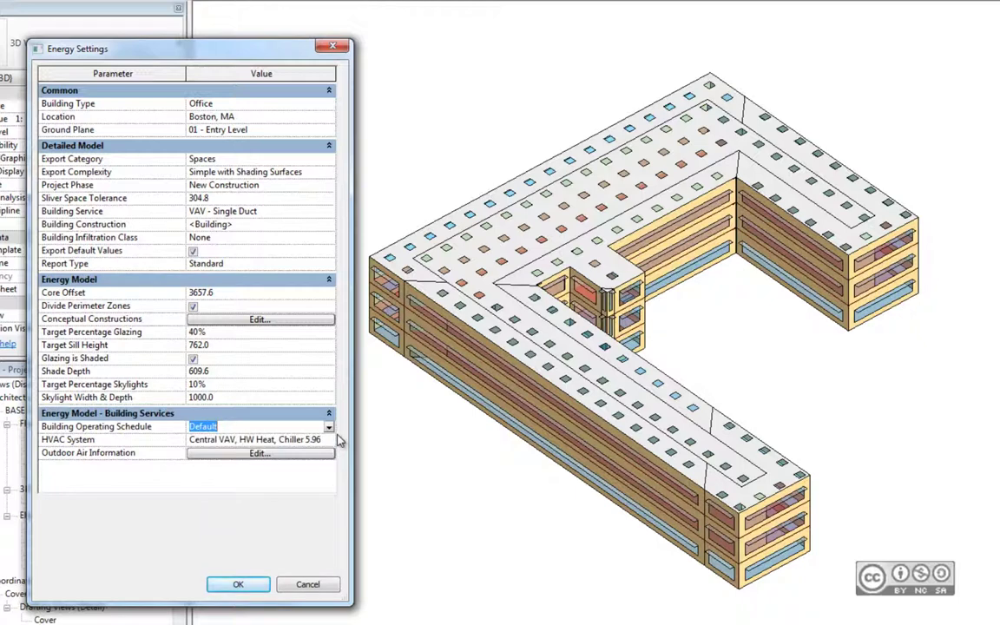
pyautogui.click(65, 443)
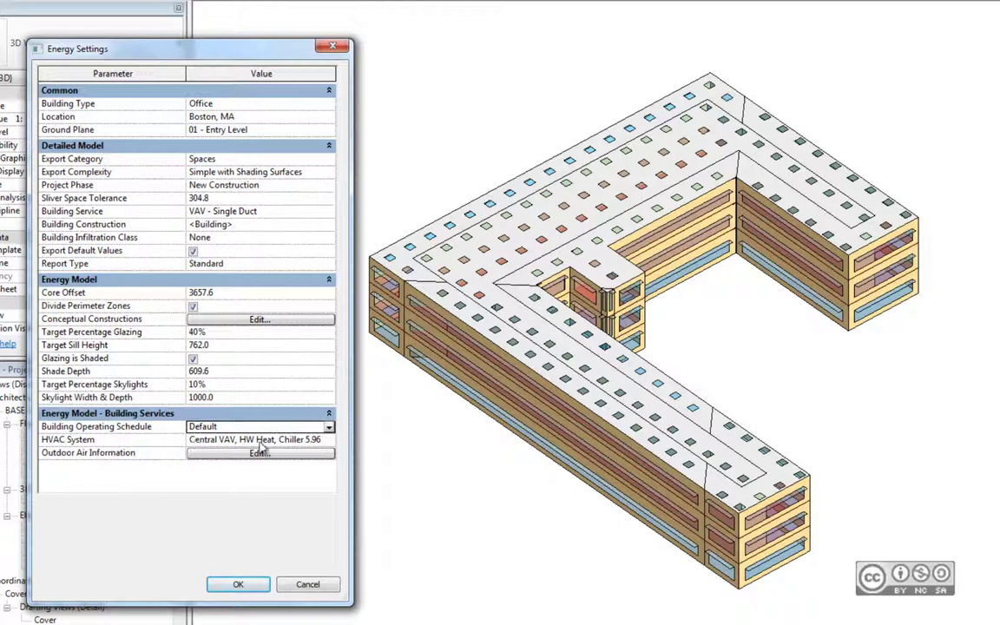
pyautogui.click(320, 440)
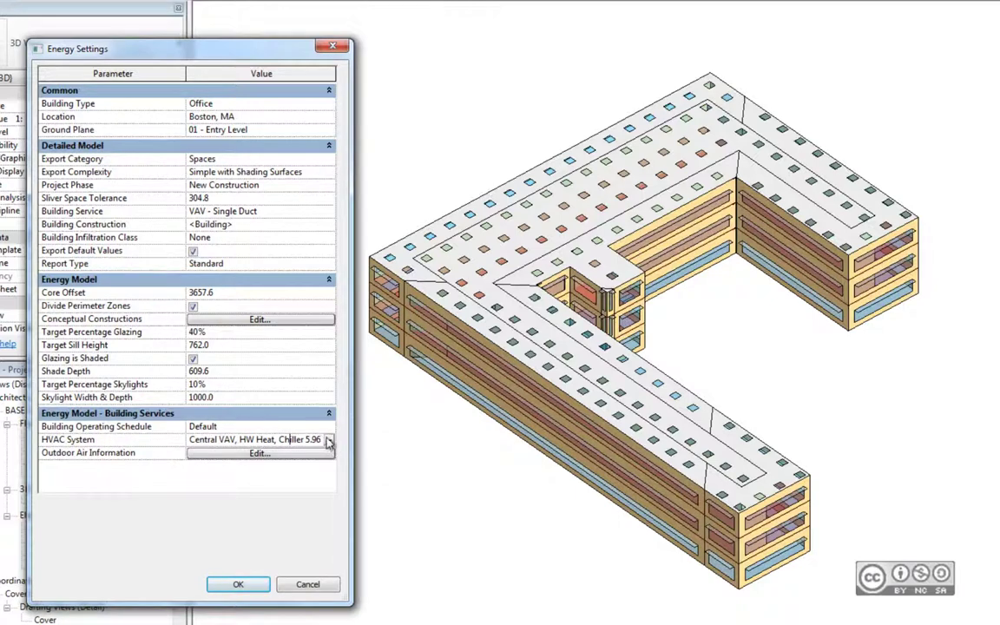
pyautogui.click(329, 440)
pyautogui.click(329, 440)
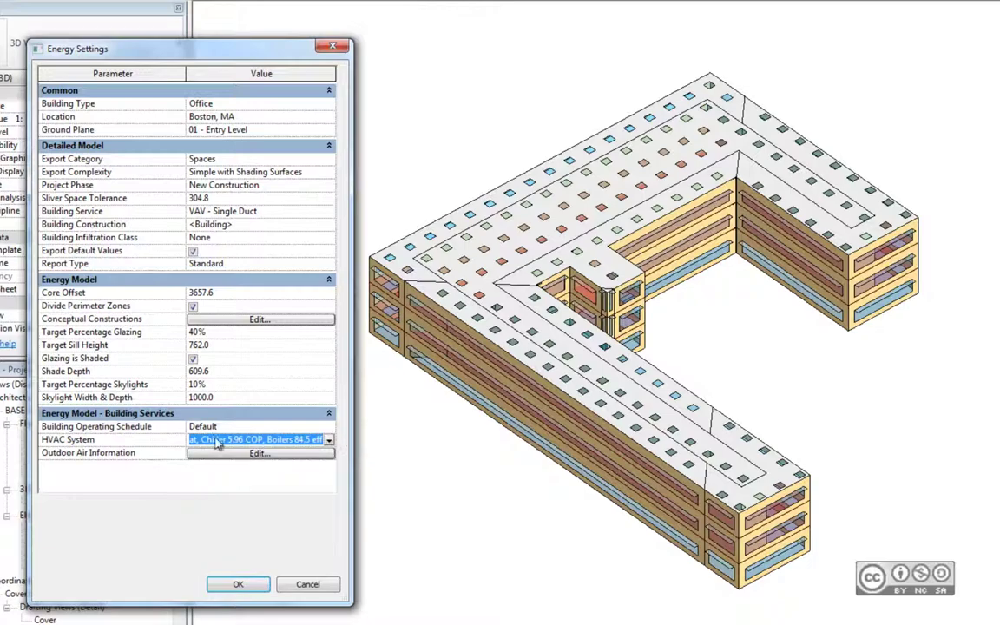
pyautogui.click(104, 440)
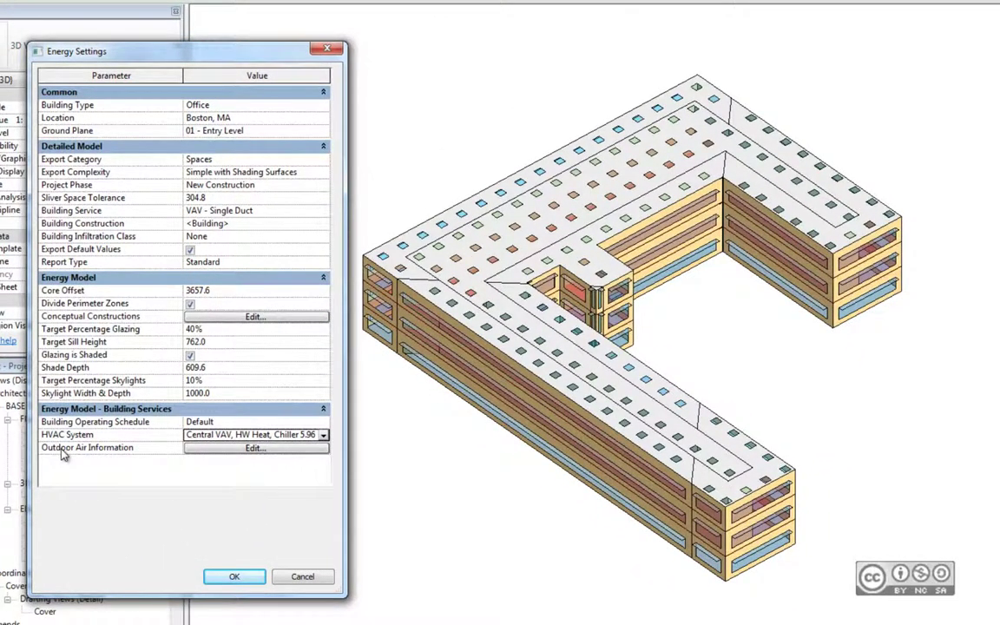
pyautogui.click(247, 450)
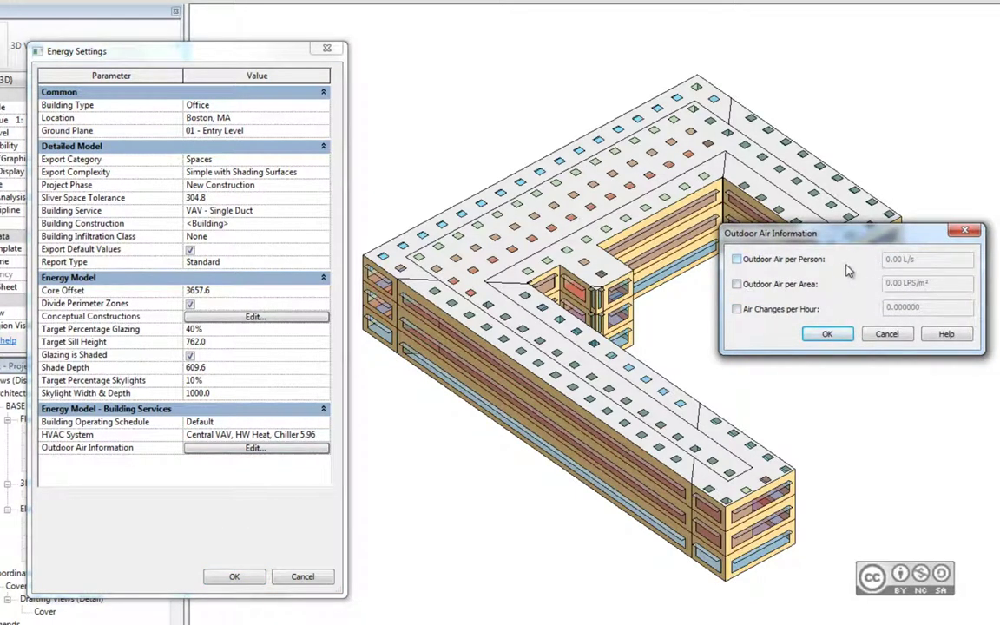
pyautogui.click(736, 259)
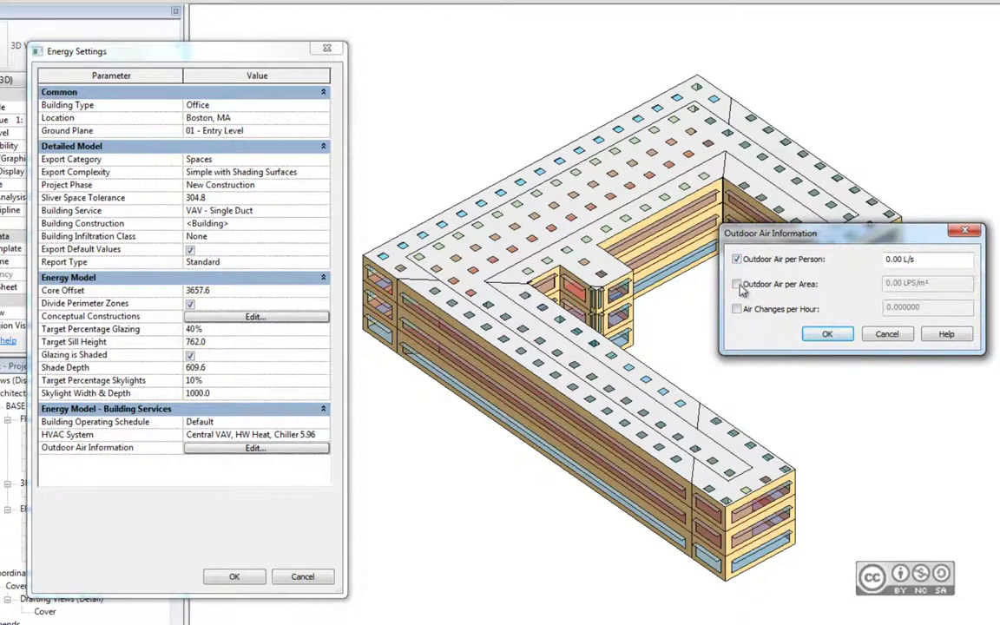
pyautogui.click(737, 284)
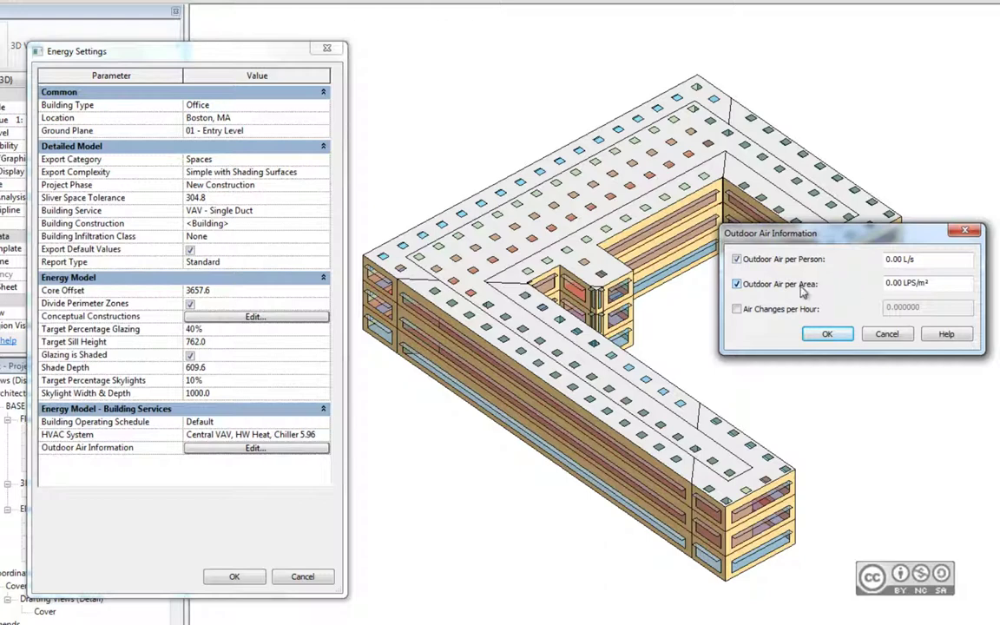
pyautogui.click(736, 308)
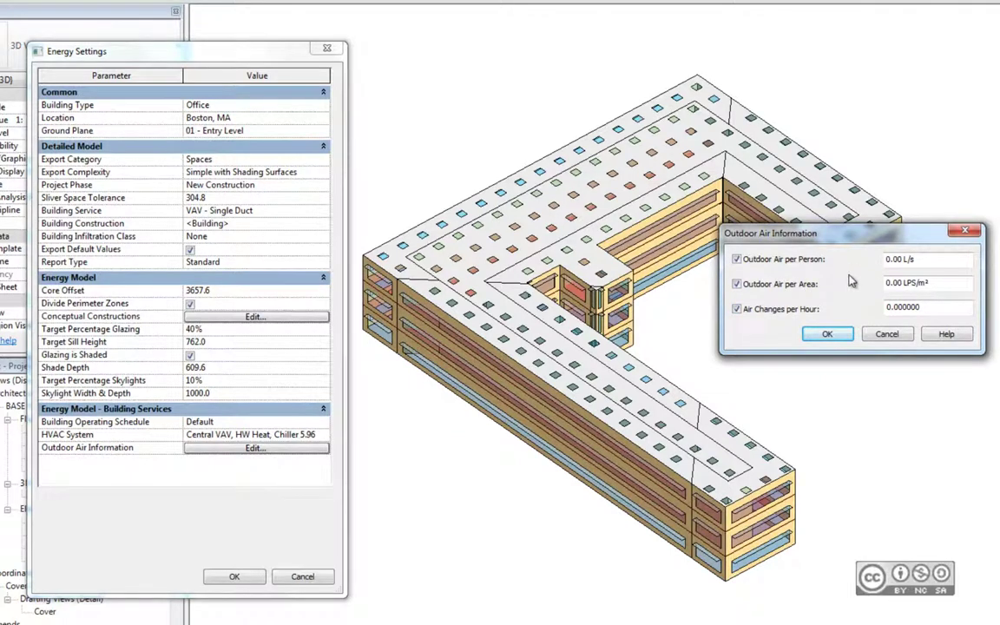
pyautogui.click(736, 259)
pyautogui.click(736, 284)
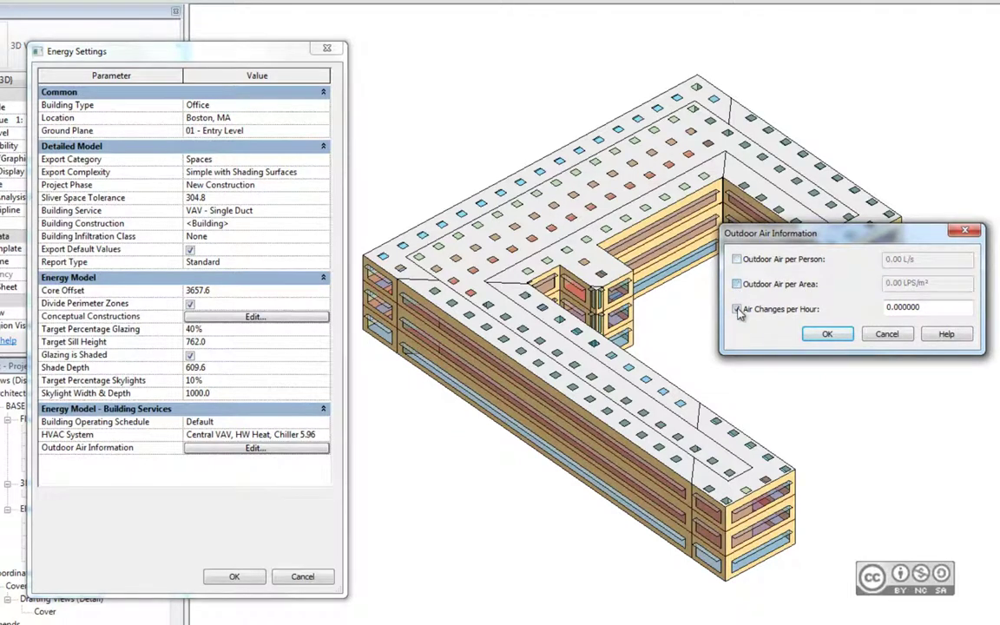
pyautogui.click(736, 309)
pyautogui.click(735, 259)
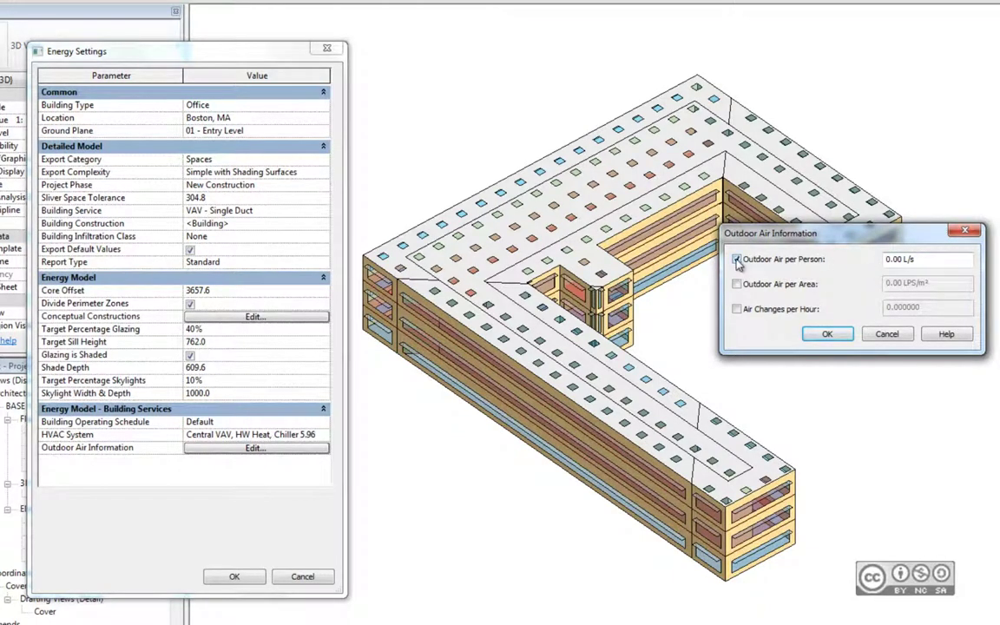
pyautogui.click(827, 334)
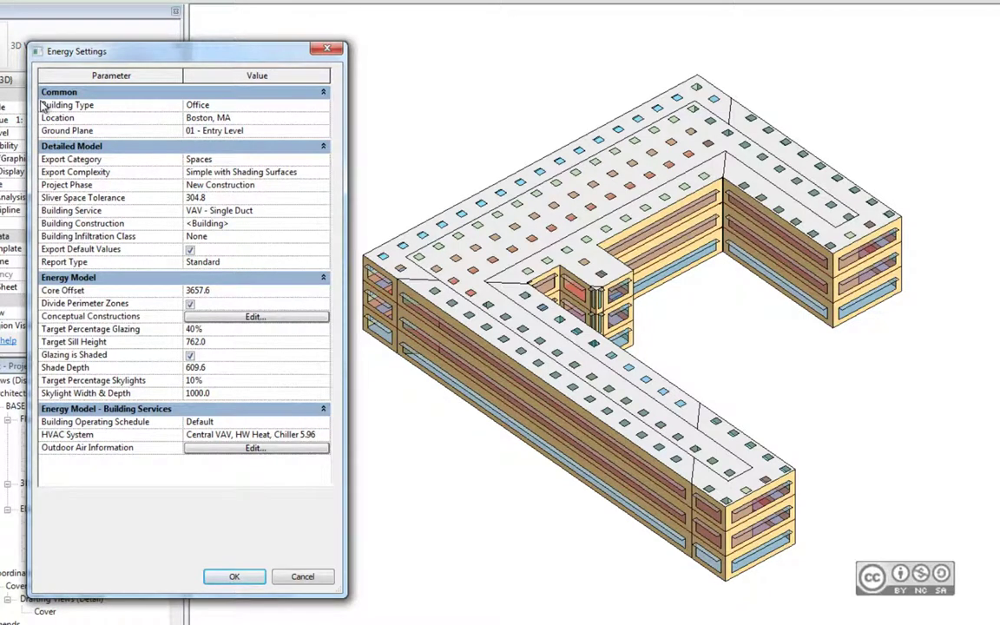
# Check the building type list and keep Office
pyautogui.click(243, 105)
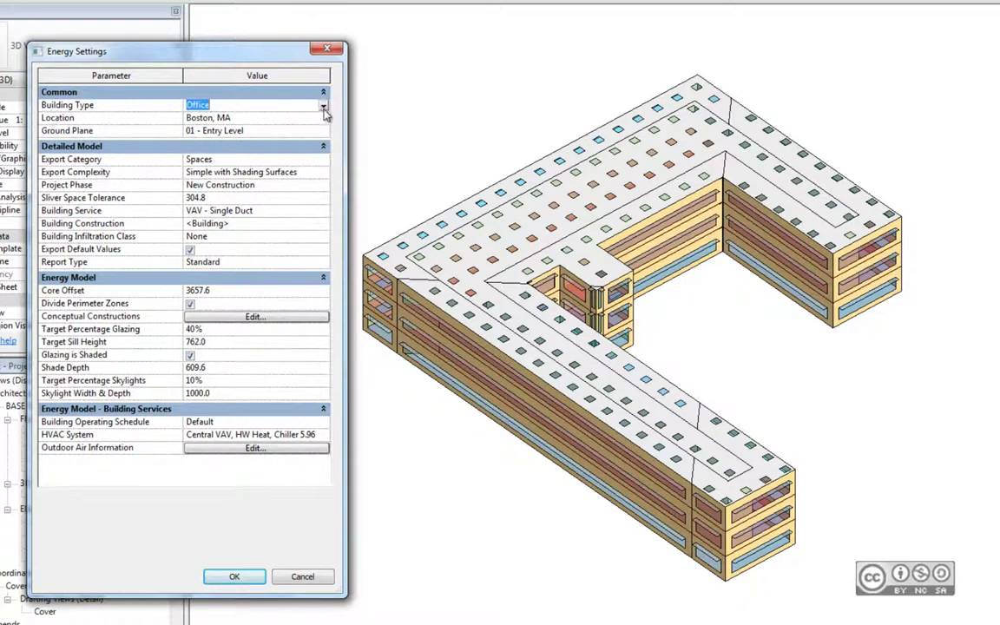
pyautogui.click(322, 106)
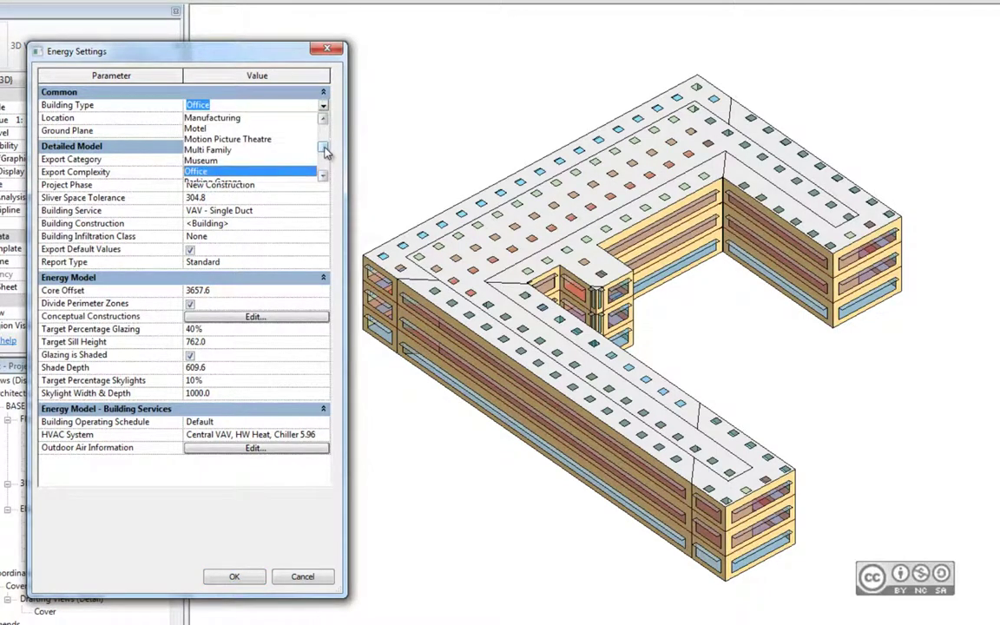
pyautogui.moveTo(323, 149)
pyautogui.mouseDown()
pyautogui.moveTo(323, 130)
pyautogui.moveTo(325, 159)
pyautogui.moveTo(328, 130)
pyautogui.mouseUp()
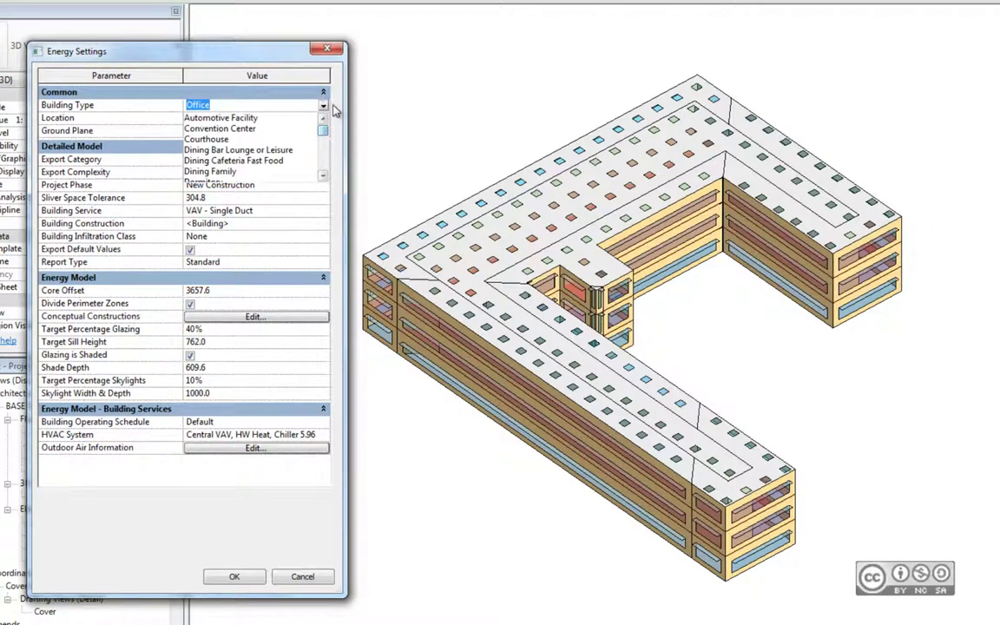
pyautogui.click(333, 108)
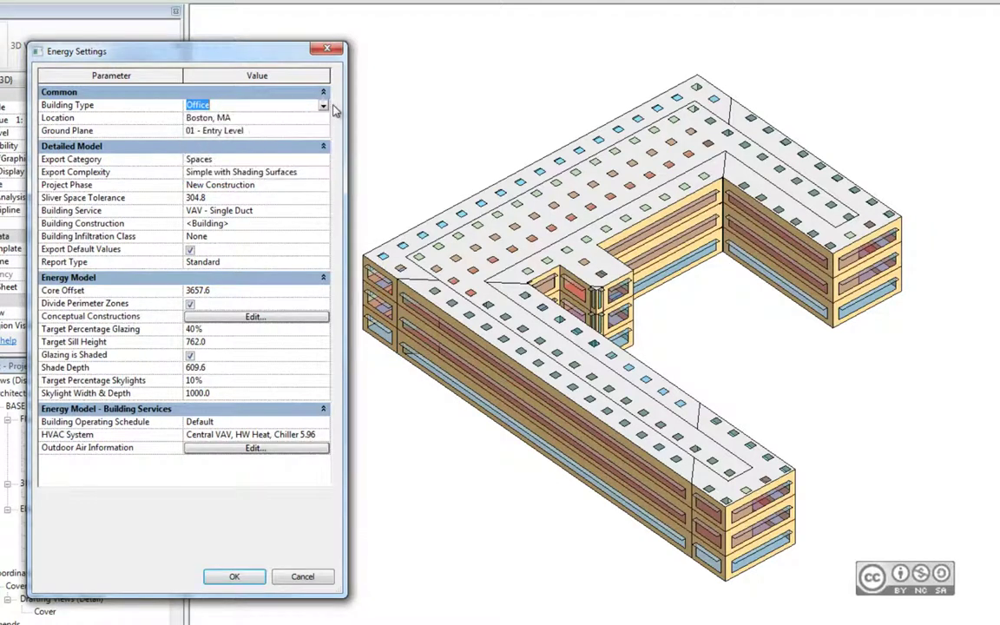
# Set the project address to Tallinn, Eesti in the location settings
pyautogui.click(195, 117)
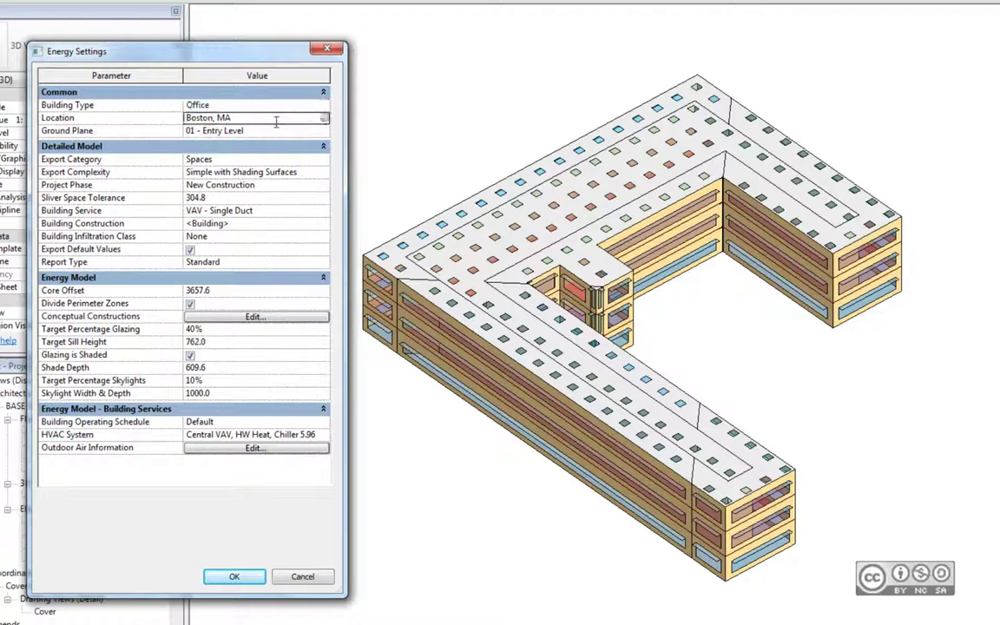
pyautogui.click(324, 119)
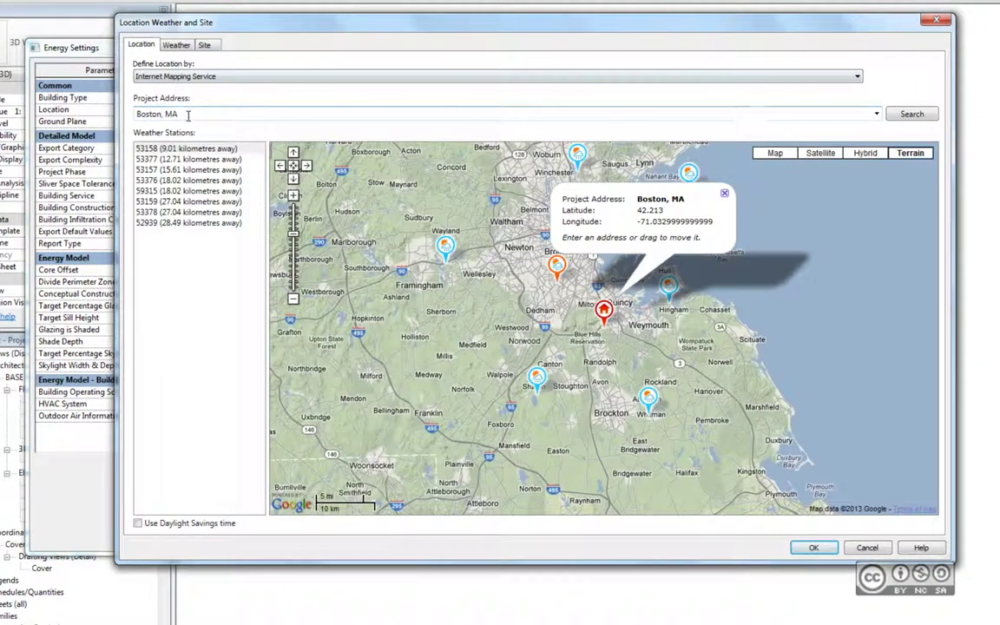
pyautogui.moveTo(174, 112)
pyautogui.mouseDown()
pyautogui.moveTo(154, 117)
pyautogui.moveTo(201, 118)
pyautogui.mouseUp()
pyautogui.write('Tallinn, Eesti')
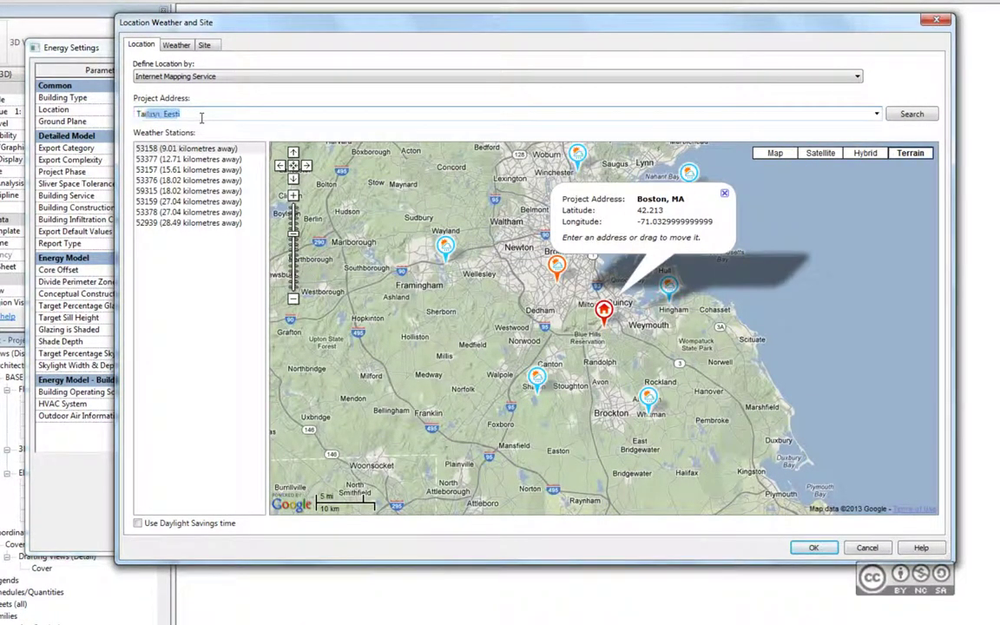
pyautogui.press('Return')
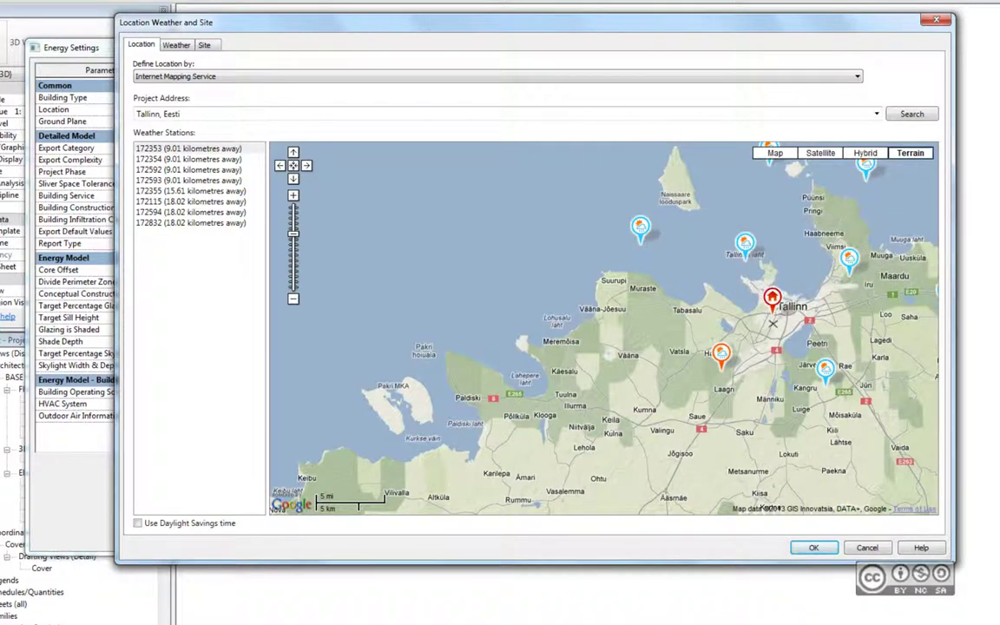
# Move the location point within Tallinn and choose weather station 172353
pyautogui.moveTo(792, 291); pyautogui.dragTo(754, 321)
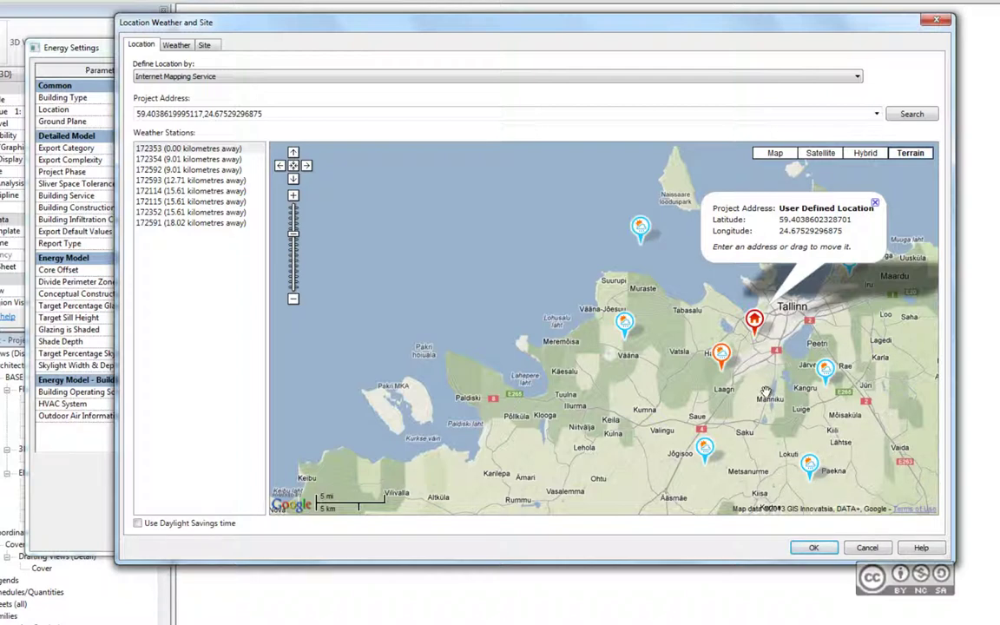
pyautogui.click(722, 359)
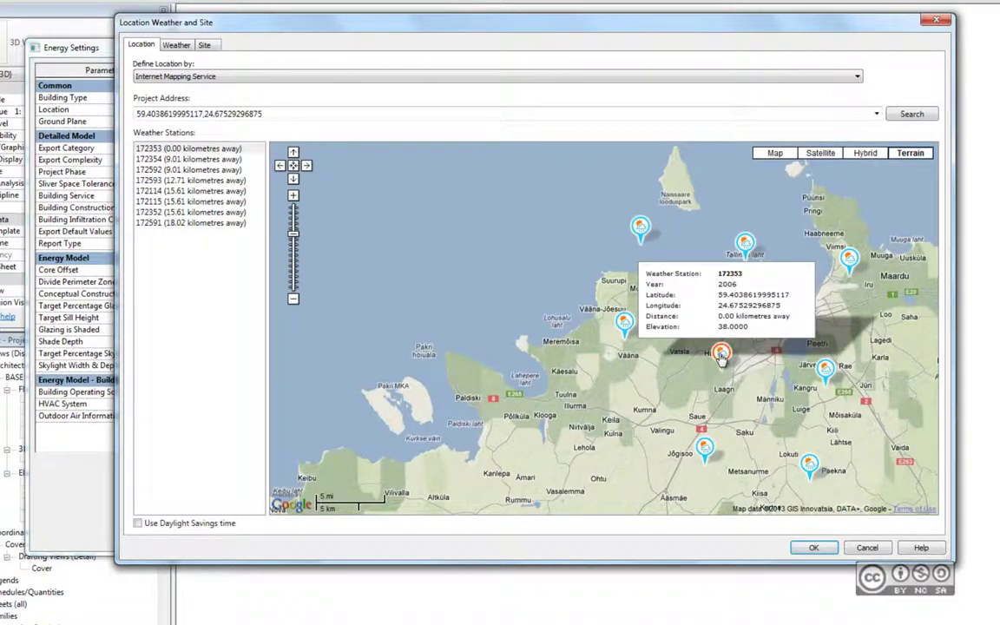
pyautogui.click(825, 368)
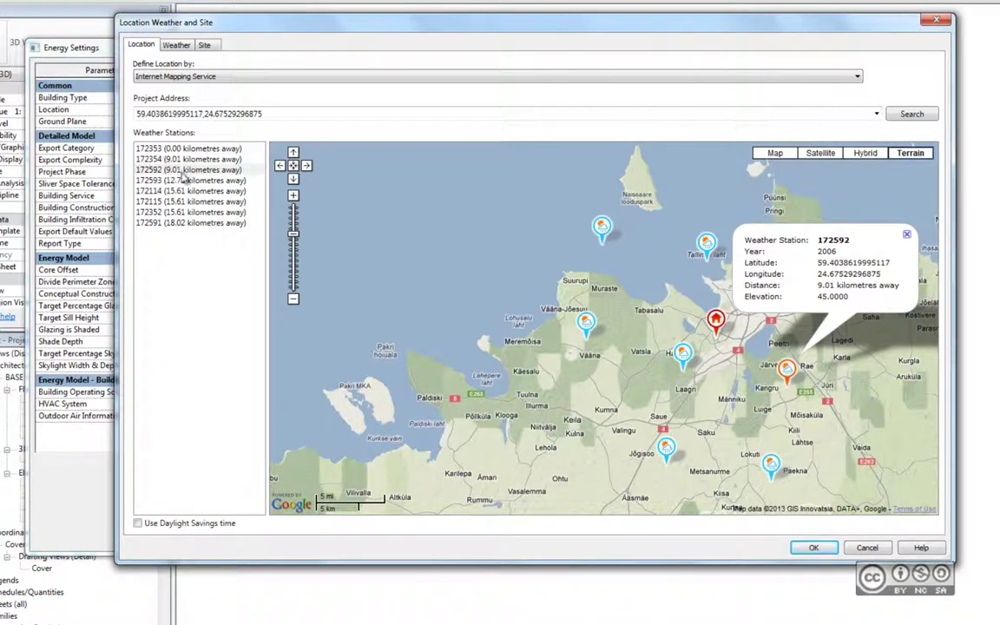
pyautogui.click(187, 149)
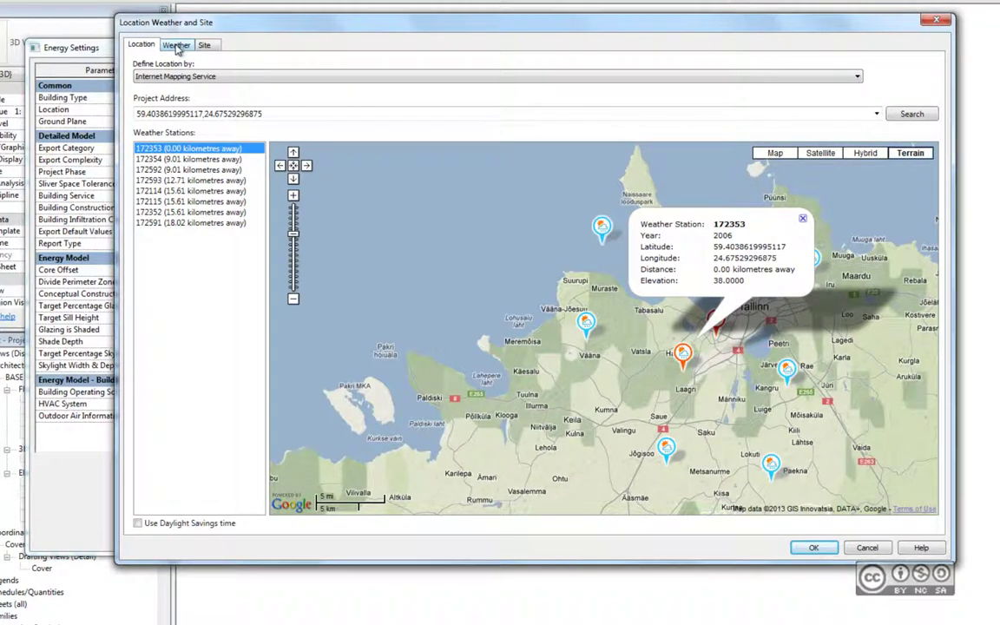
pyautogui.click(177, 46)
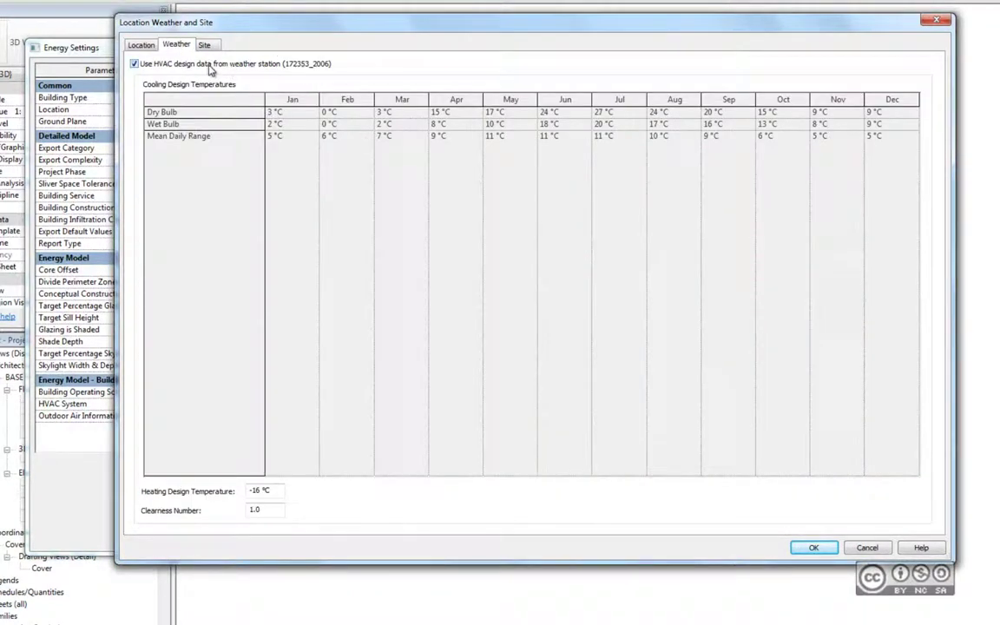
# Review the station's HVAC design data and Tallinn weather stations, then accept the location
pyautogui.click(133, 64)
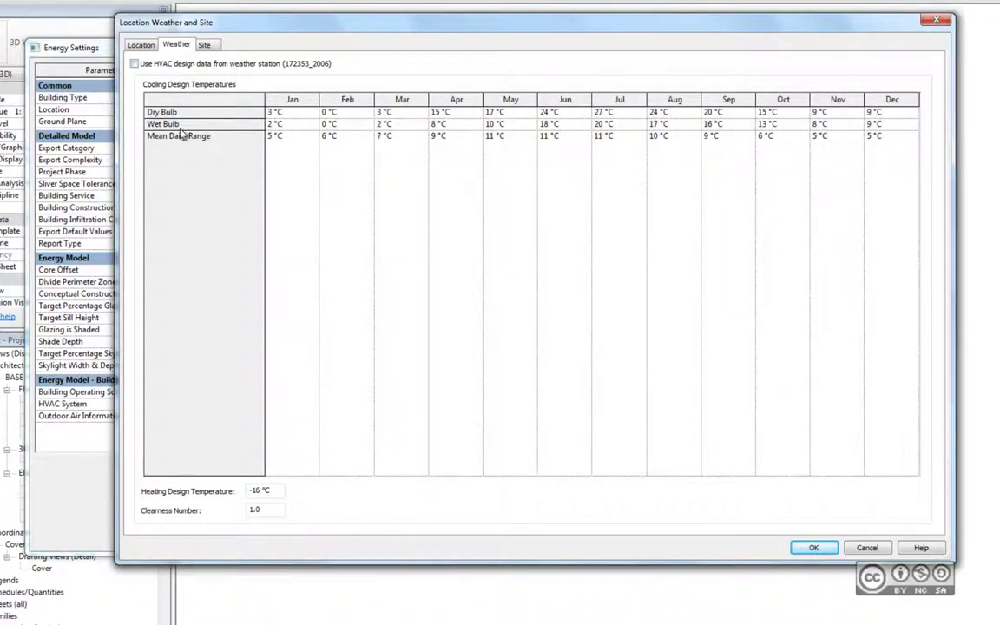
pyautogui.click(134, 64)
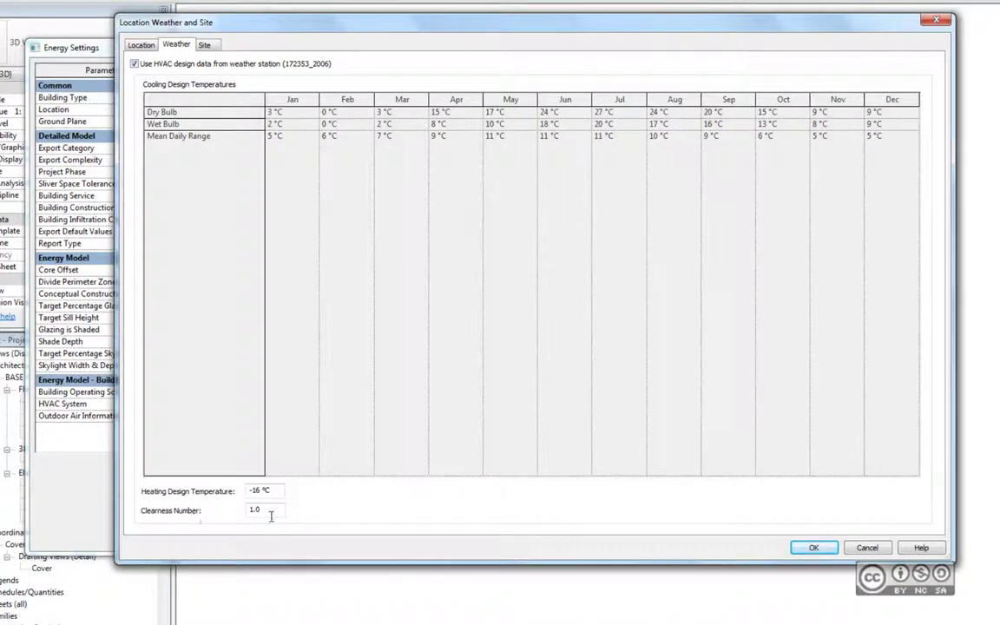
pyautogui.click(205, 46)
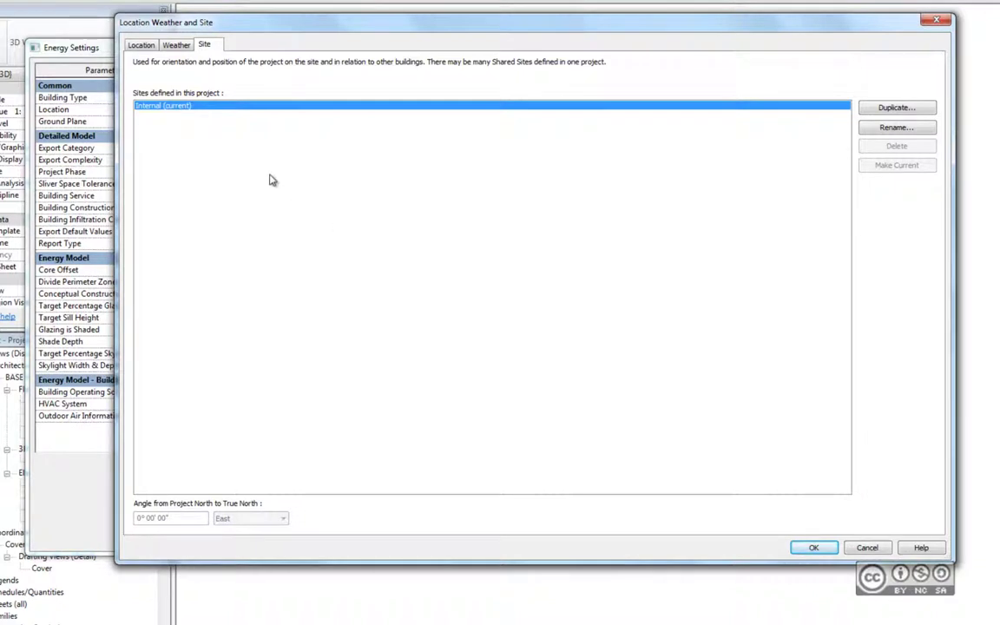
pyautogui.click(154, 43)
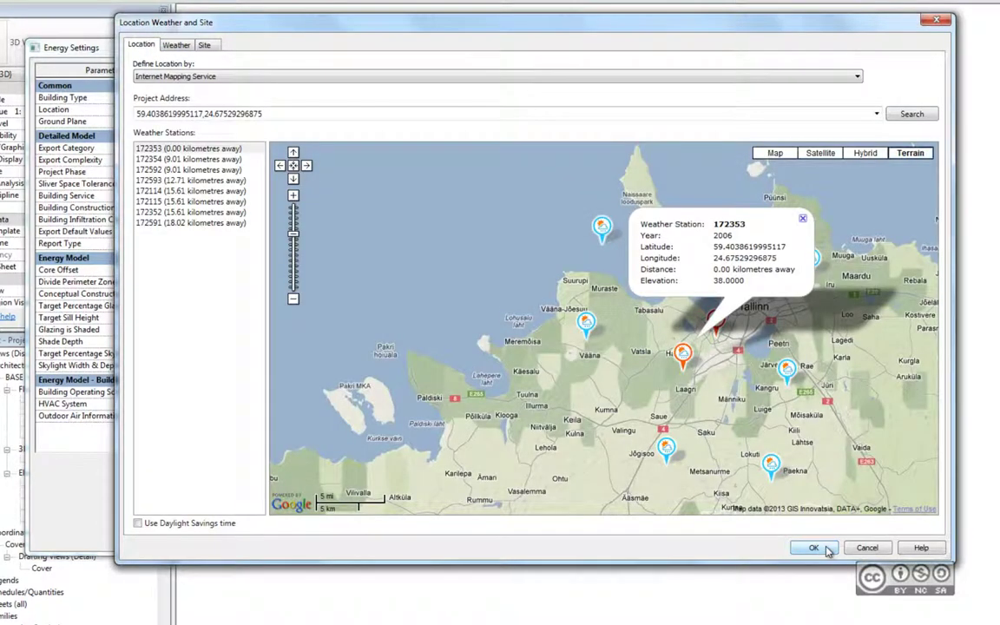
pyautogui.click(824, 548)
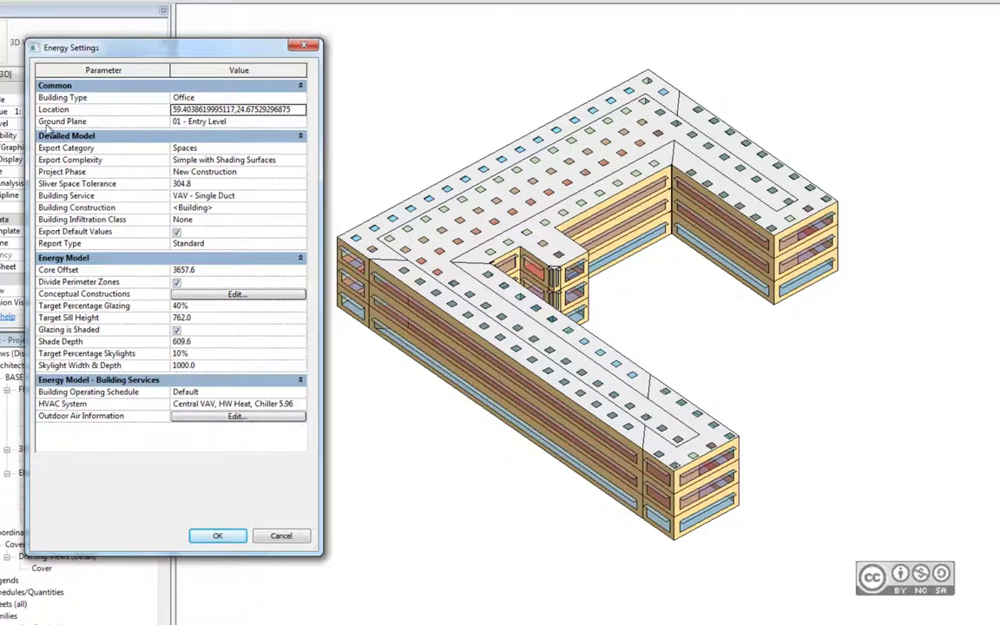
# Confirm the Ground Plane is 01 - Entry Level and apply the energy settings
pyautogui.click(272, 122)
pyautogui.click(269, 121)
pyautogui.click(191, 130)
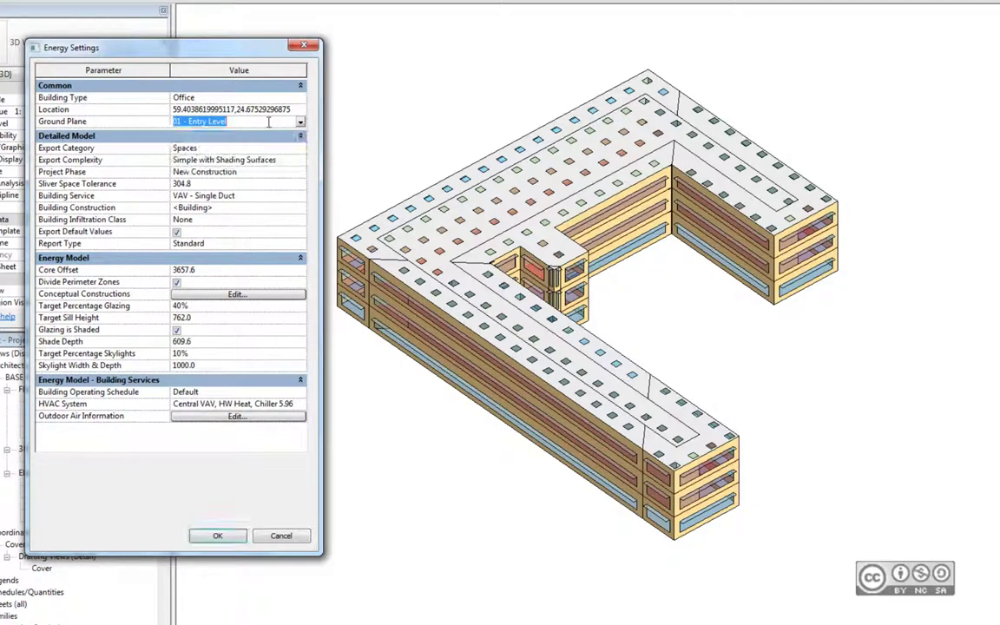
pyautogui.click(201, 121)
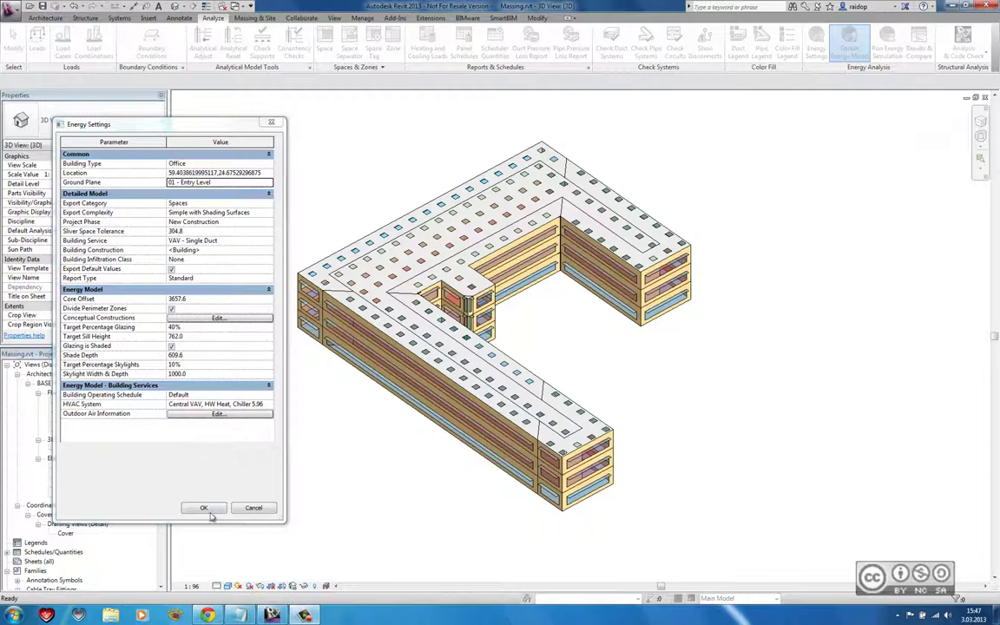
pyautogui.click(205, 508)
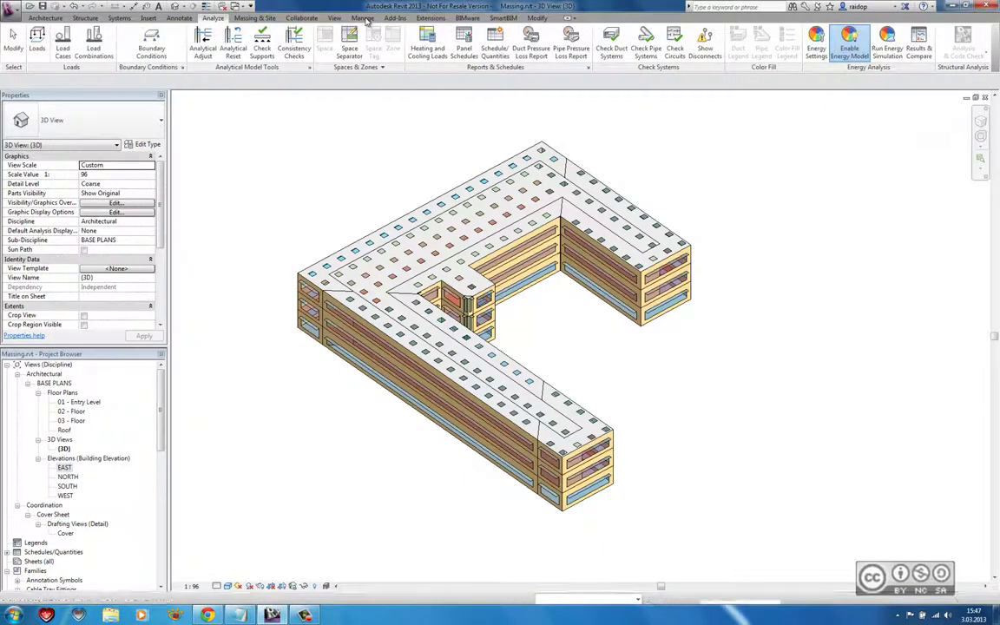
pyautogui.click(363, 18)
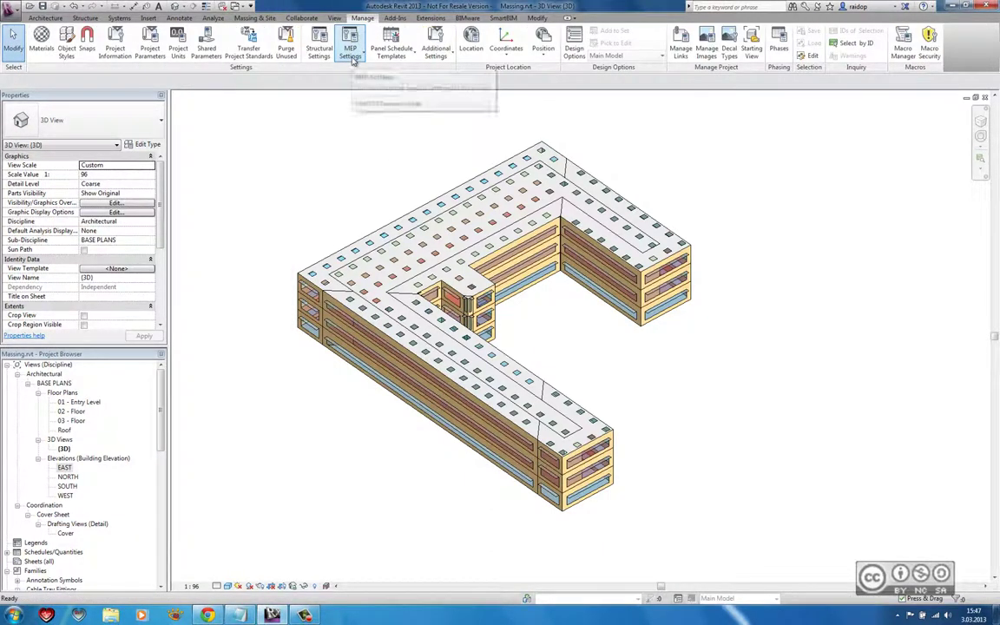
pyautogui.click(350, 54)
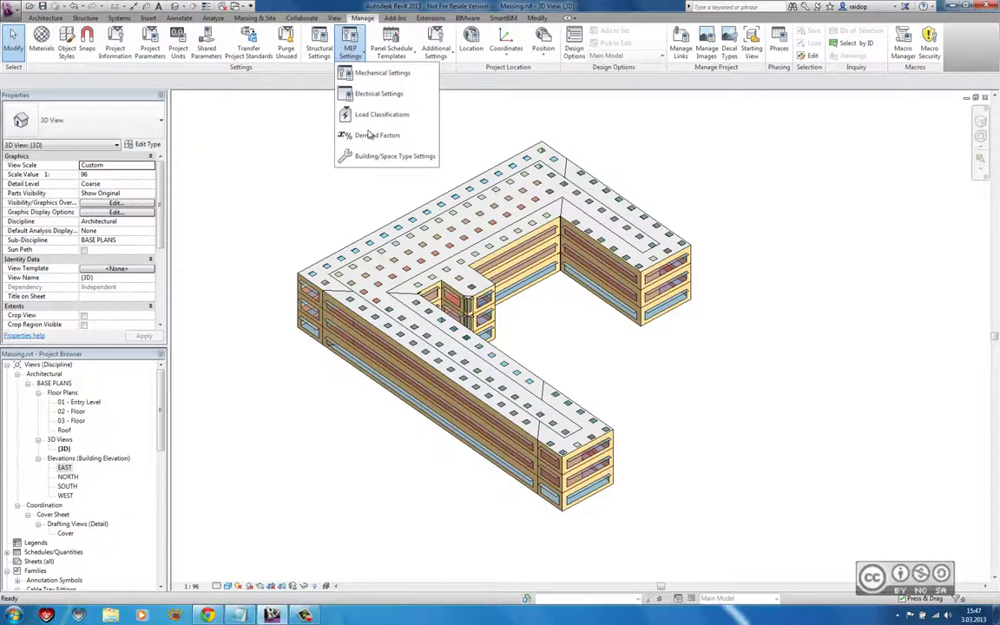
pyautogui.click(402, 160)
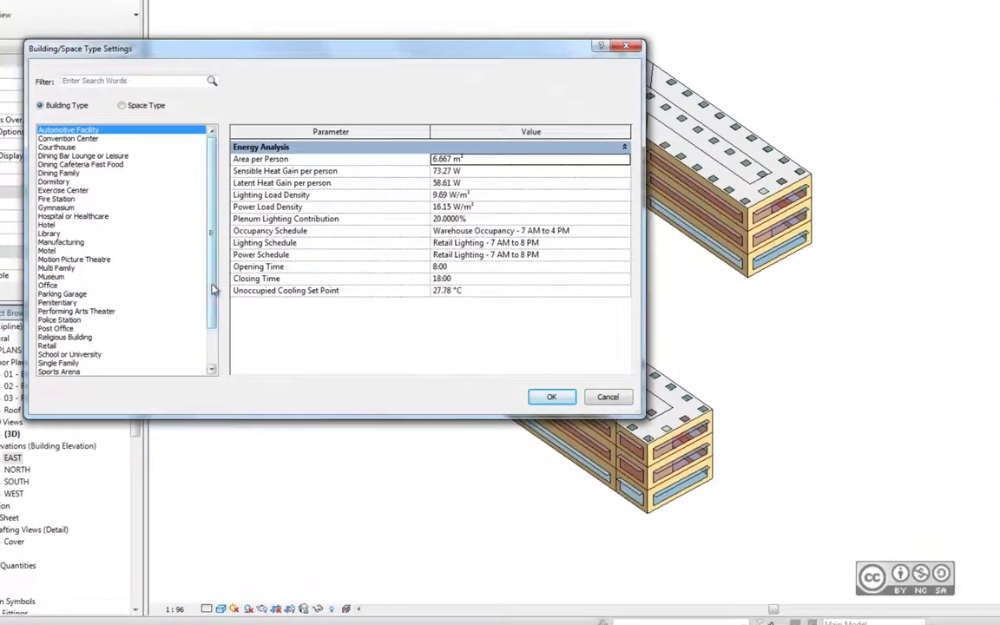
pyautogui.scroll(-1, 214, 299)
pyautogui.scroll(-1, 215, 304)
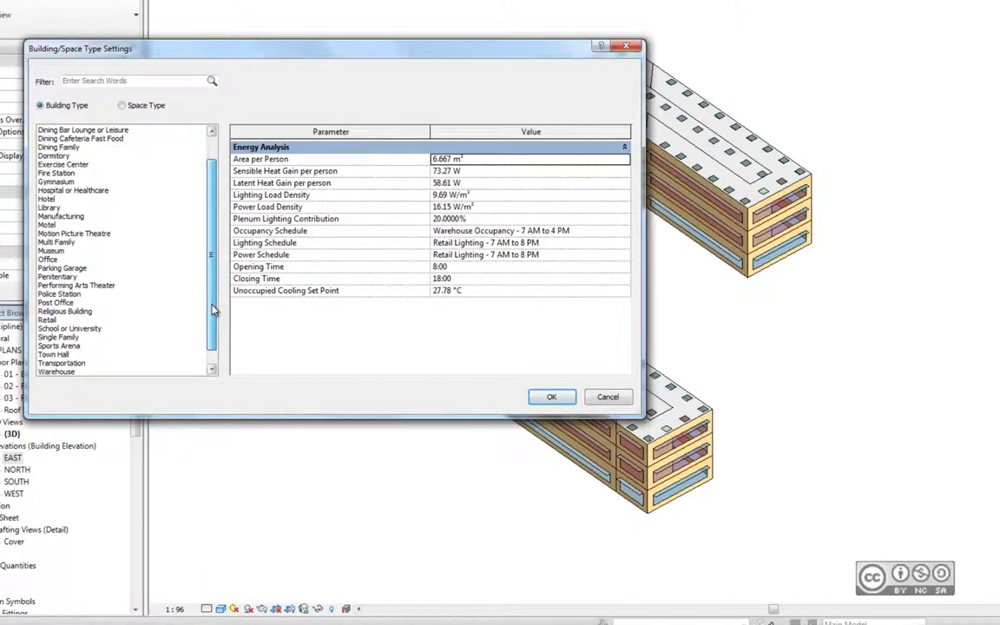
pyautogui.scroll(2, 174, 304)
pyautogui.click(45, 286)
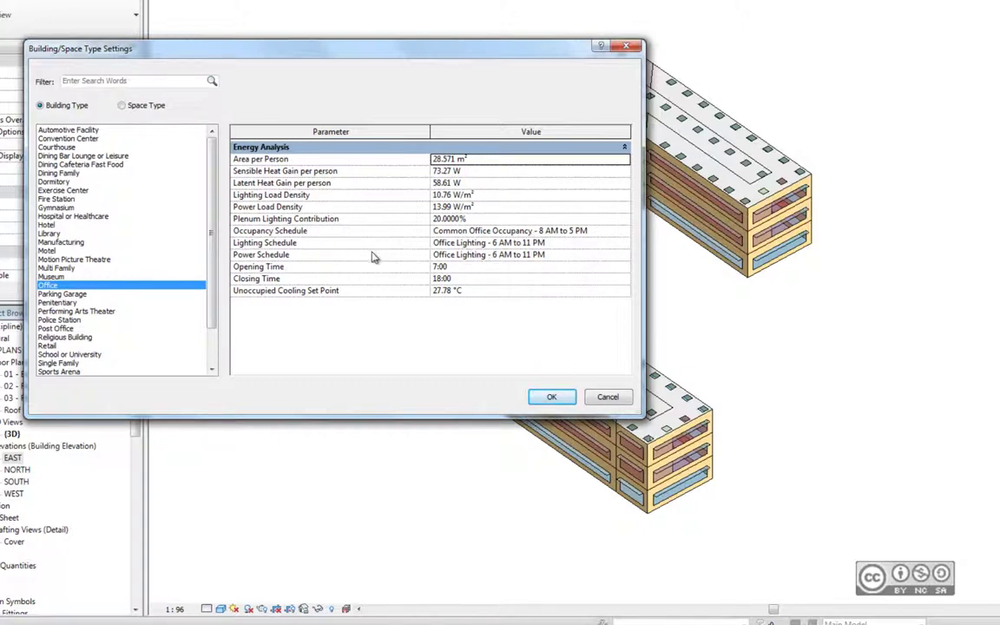
pyautogui.click(543, 242)
pyautogui.click(624, 242)
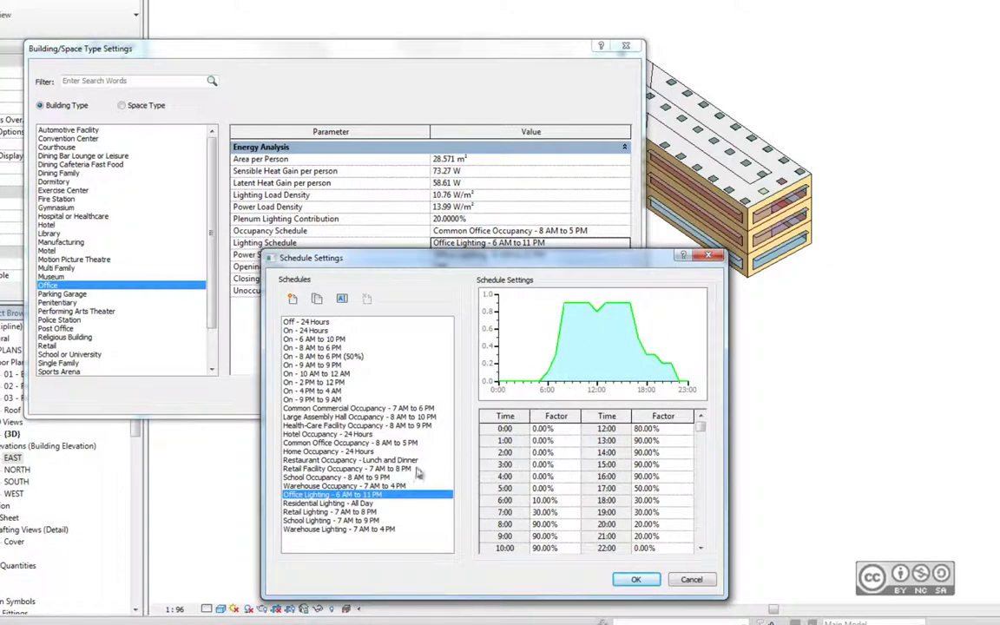
pyautogui.click(691, 579)
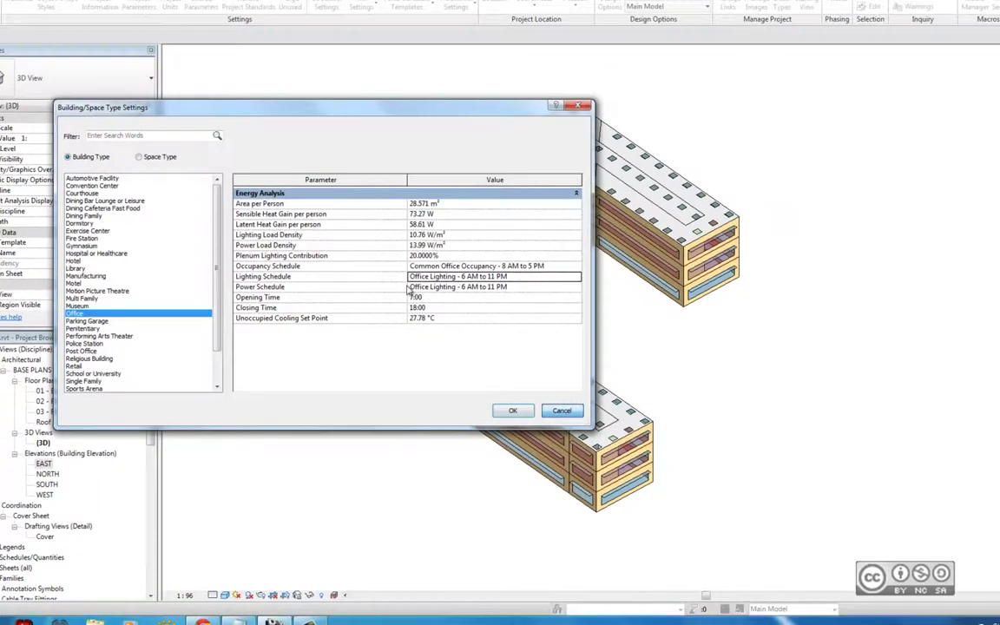
pyautogui.click(597, 400)
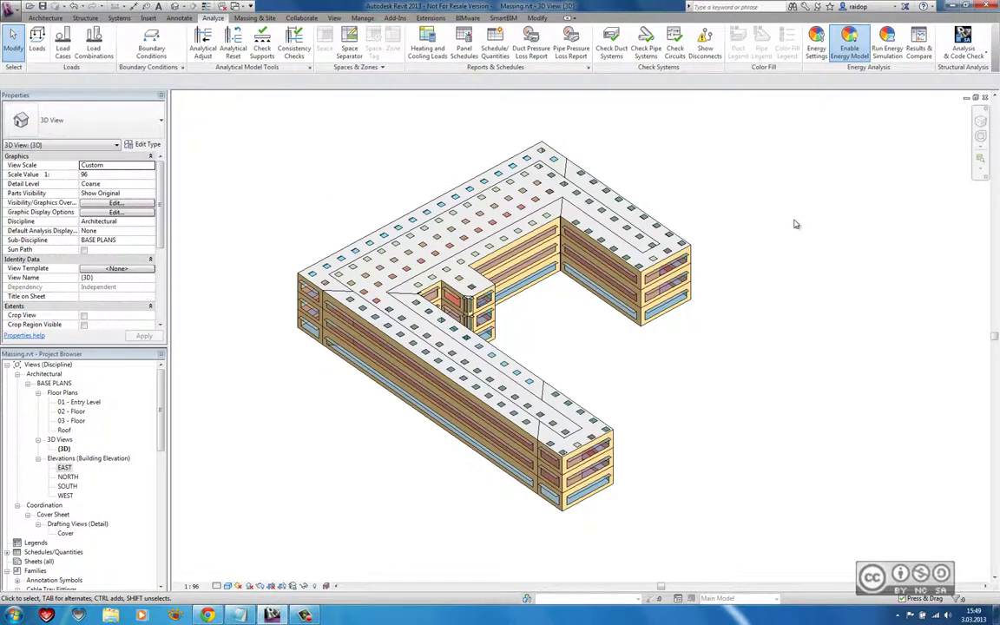
# Run an energy simulation named Tallinn
pyautogui.click(888, 35)
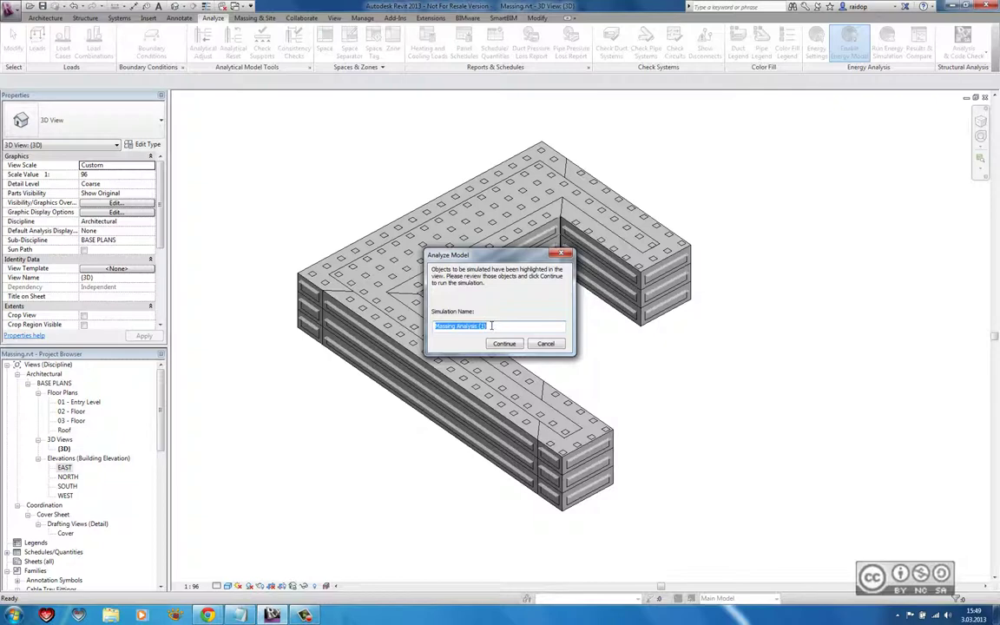
pyautogui.write('Tallinn')
pyautogui.click(504, 344)
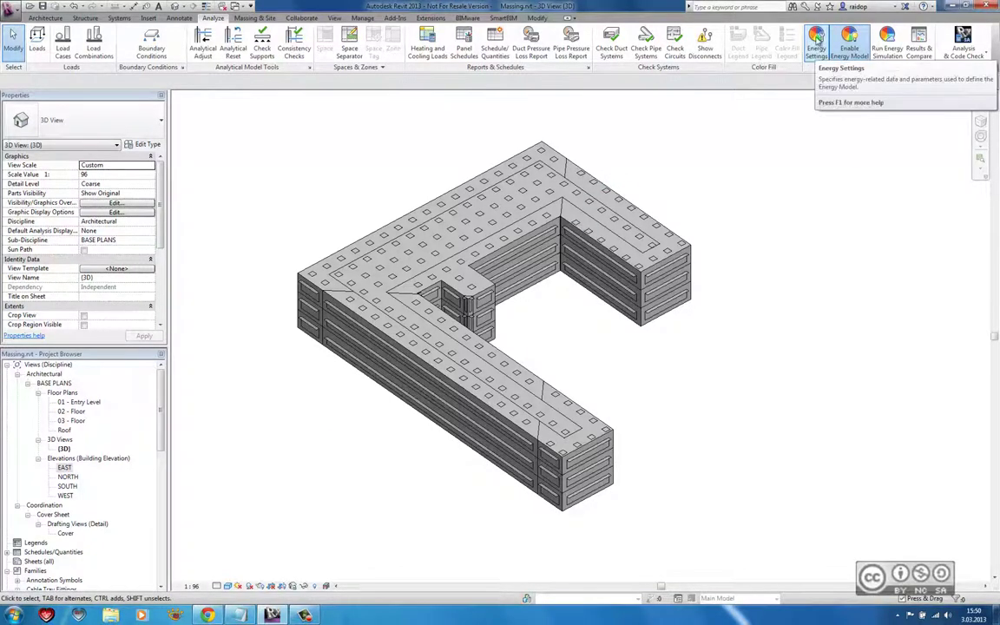
# Drag the project location marker to Tartu (58.3642768859863,26.71875) and close Energy Settings
pyautogui.click(818, 52)
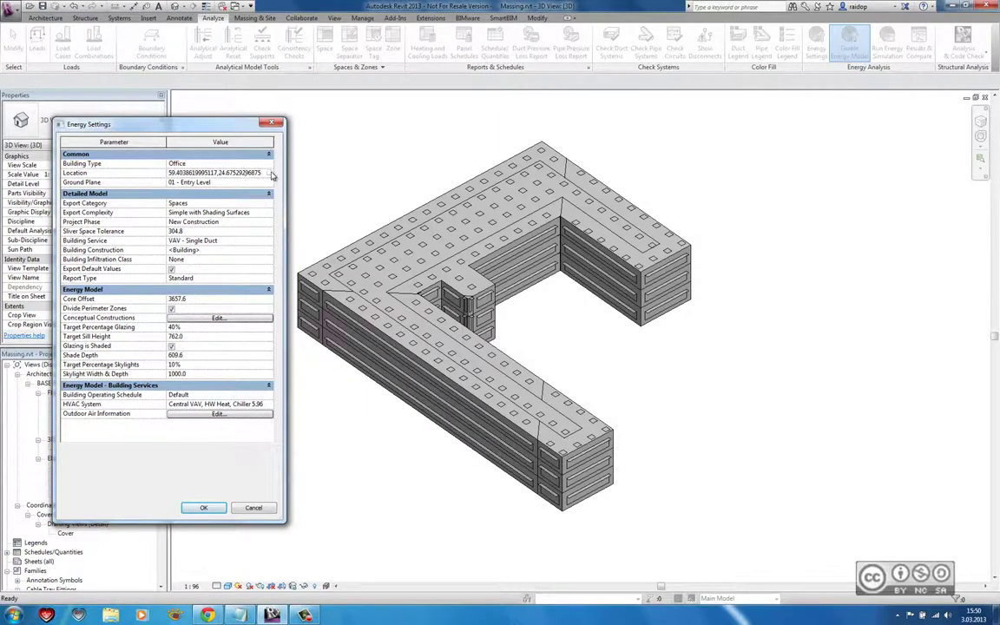
pyautogui.click(217, 173)
pyautogui.click(268, 173)
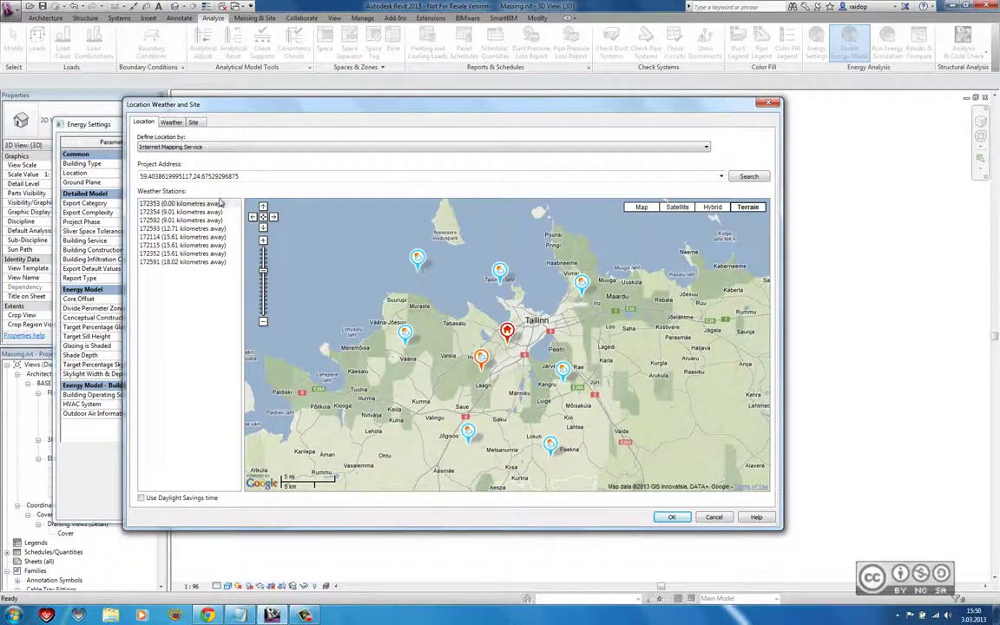
pyautogui.scroll(-2, 382, 213)
pyautogui.moveTo(386, 217); pyautogui.dragTo(613, 427)
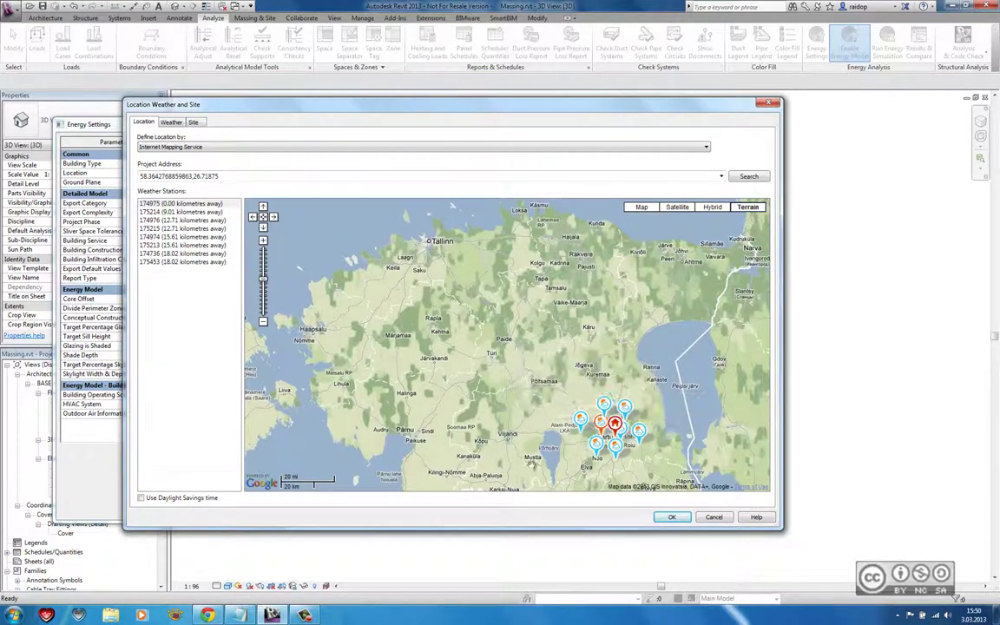
pyautogui.click(671, 516)
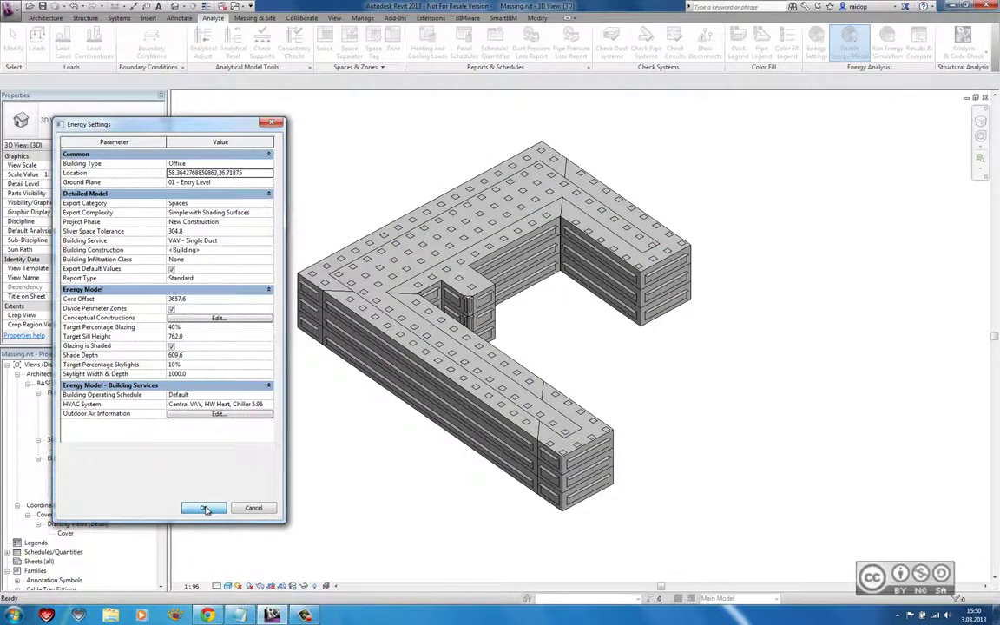
pyautogui.click(206, 508)
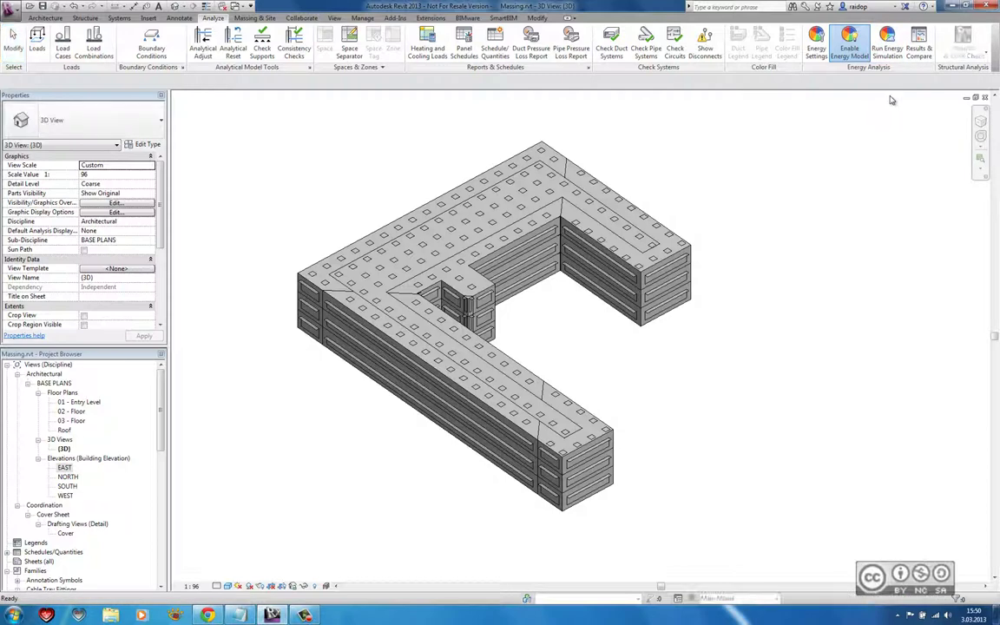
# Run a second energy simulation, renamed from the default to Tartu
pyautogui.click(887, 43)
pyautogui.click(490, 326)
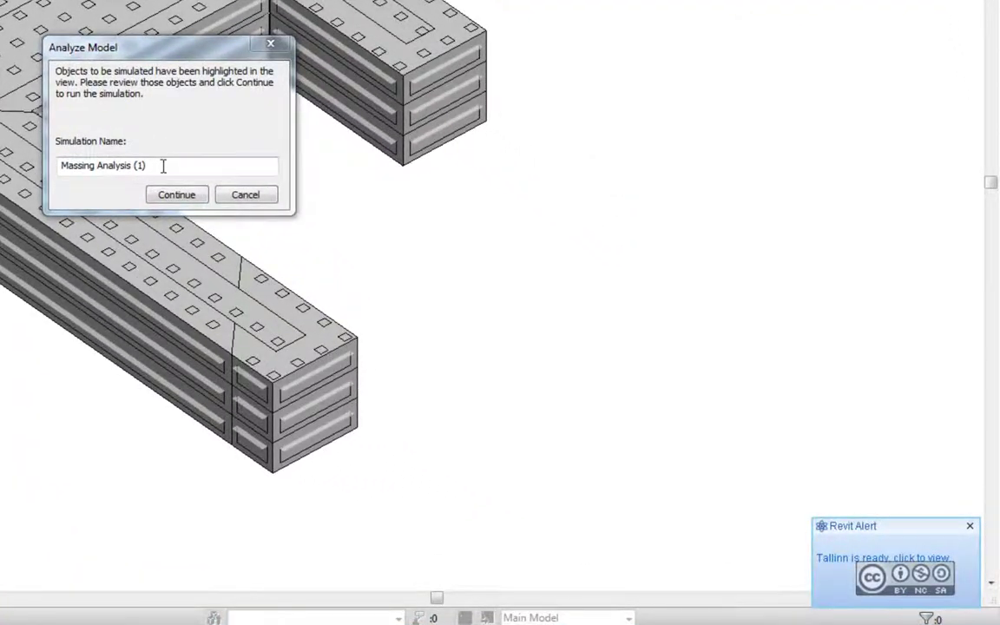
pyautogui.moveTo(162, 165); pyautogui.dragTo(37, 174)
pyautogui.write('Tartu')
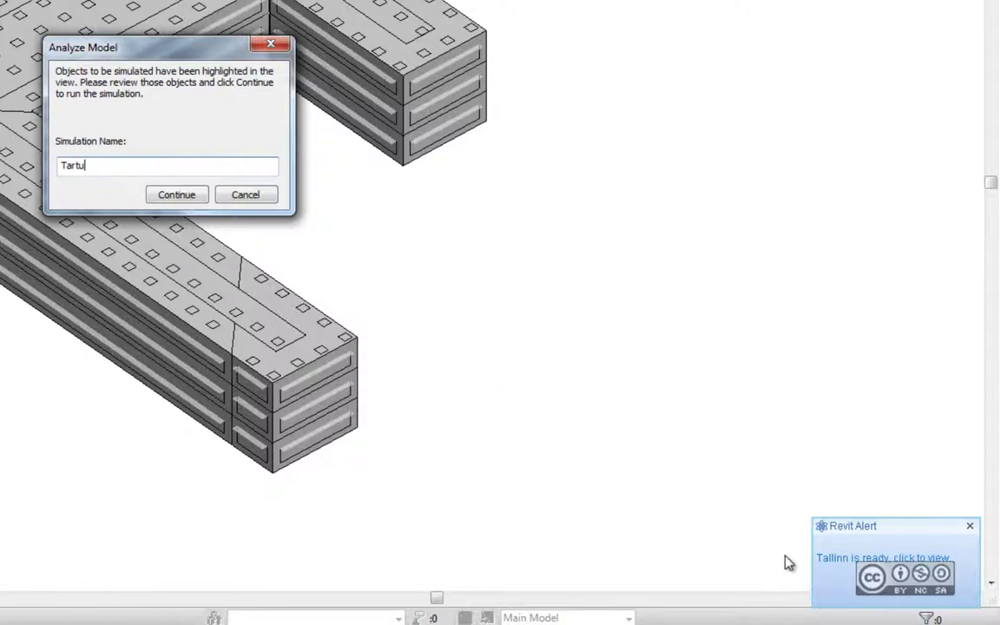
pyautogui.click(165, 196)
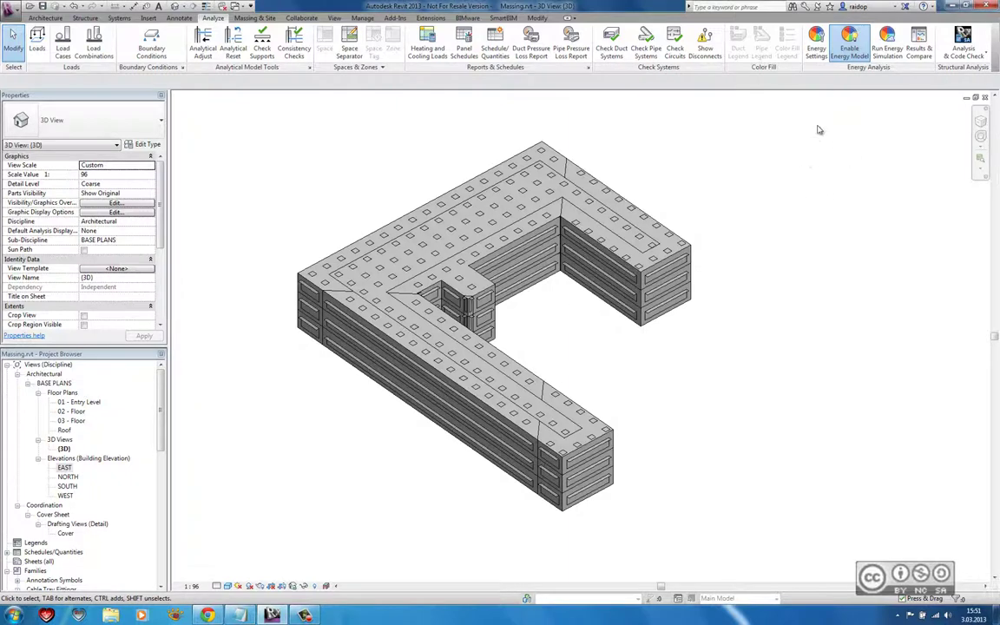
# Switch Mass Exterior Wall to Lightweight Construction – High Insulation and apply the energy settings
pyautogui.click(815, 39)
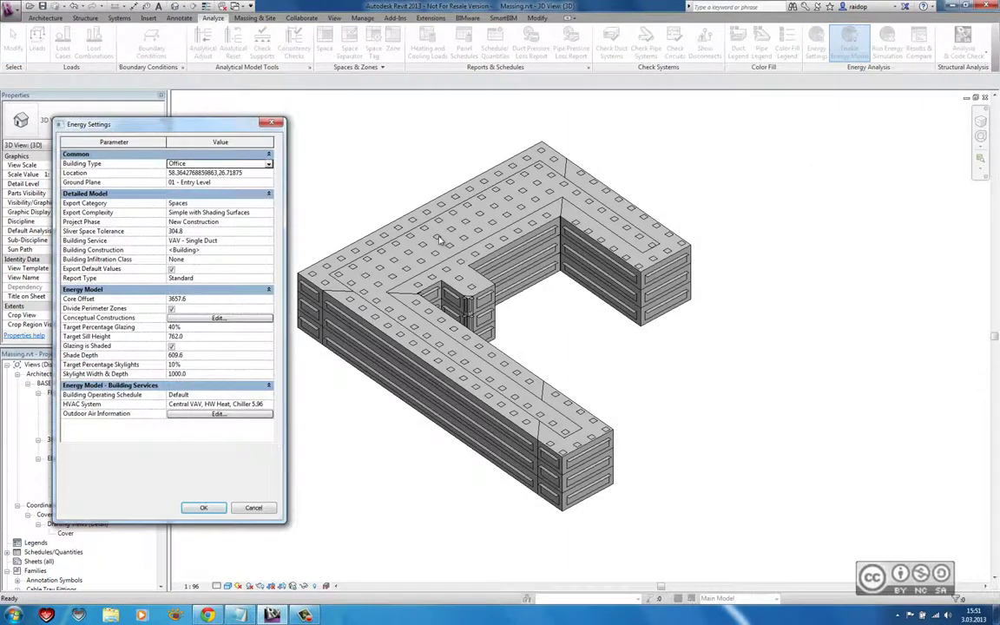
pyautogui.click(192, 319)
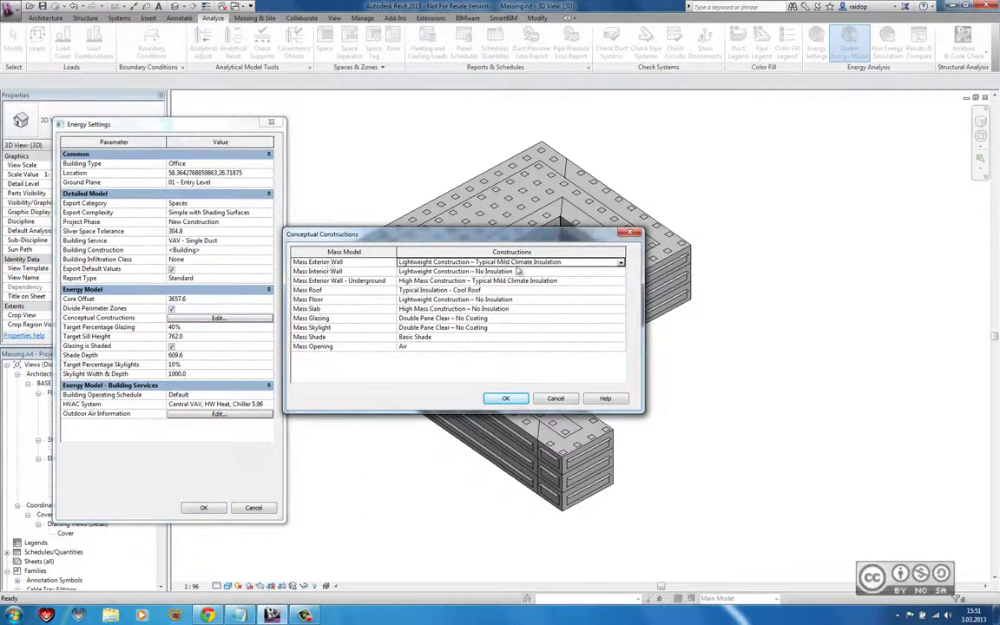
pyautogui.click(620, 262)
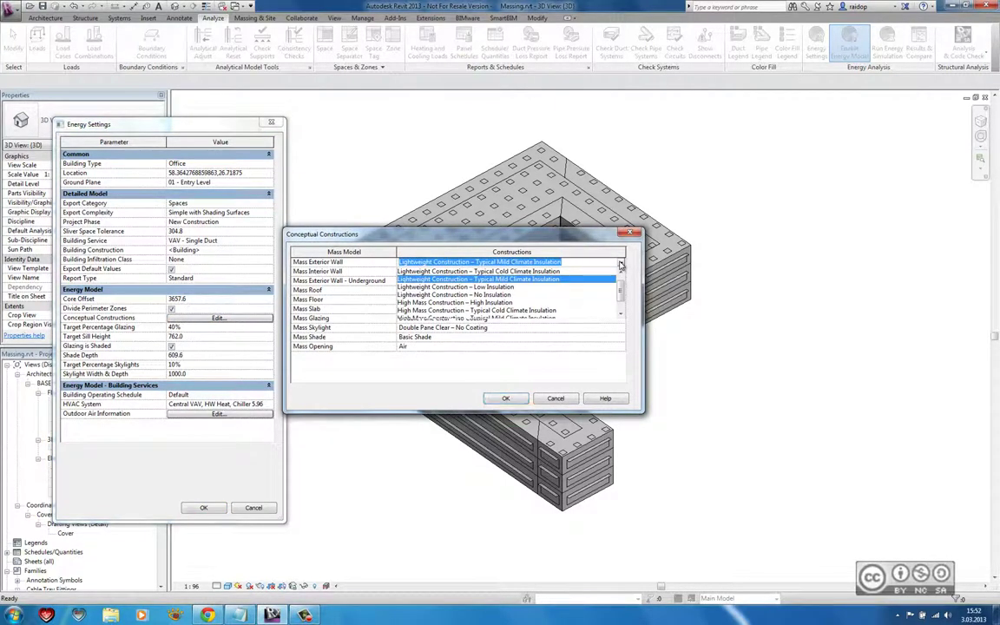
pyautogui.scroll(1, 483, 275)
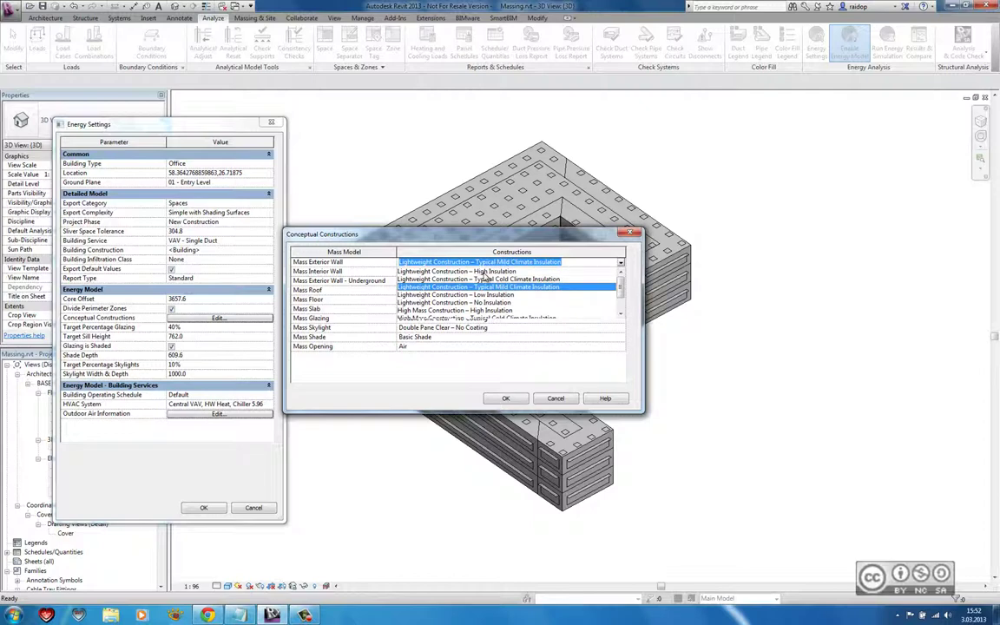
pyautogui.click(483, 274)
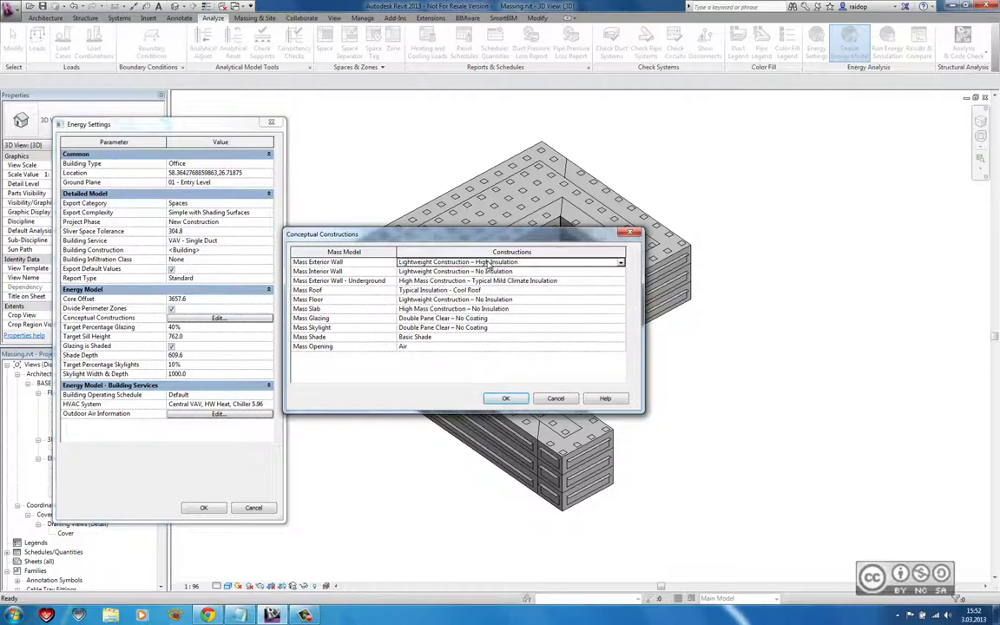
pyautogui.click(505, 397)
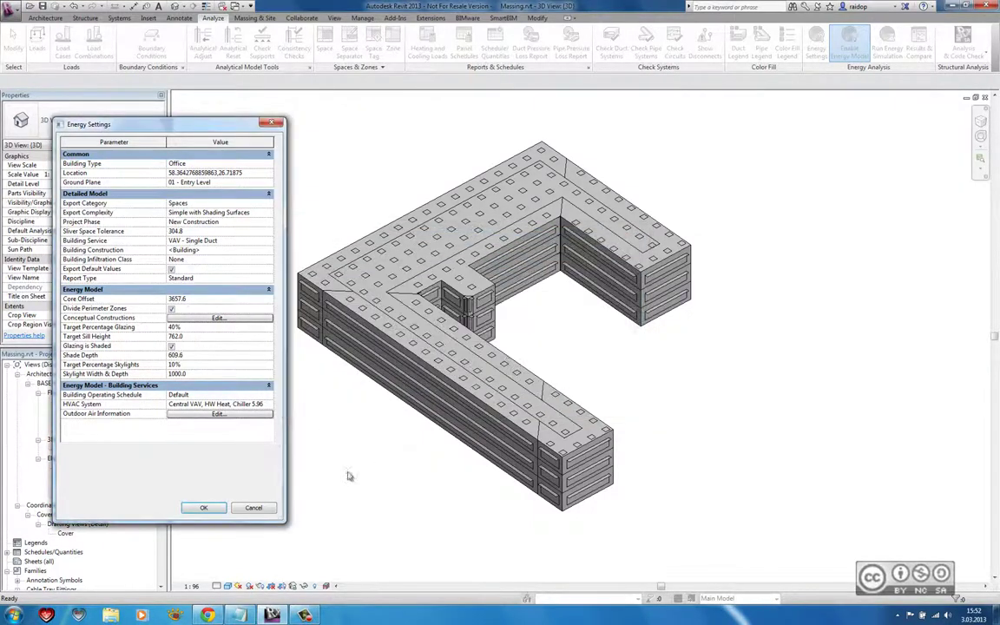
pyautogui.click(203, 508)
pyautogui.write('Tartu (U = 0')
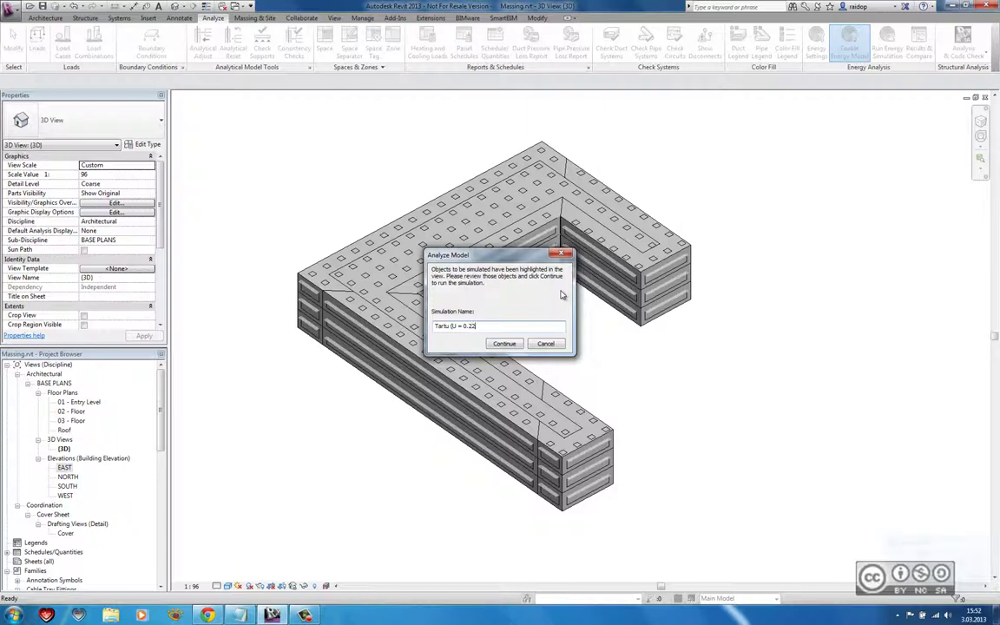
# Finish the simulation name as 'Tartu (U = 0.22)' and run it
pyautogui.write('.22)')
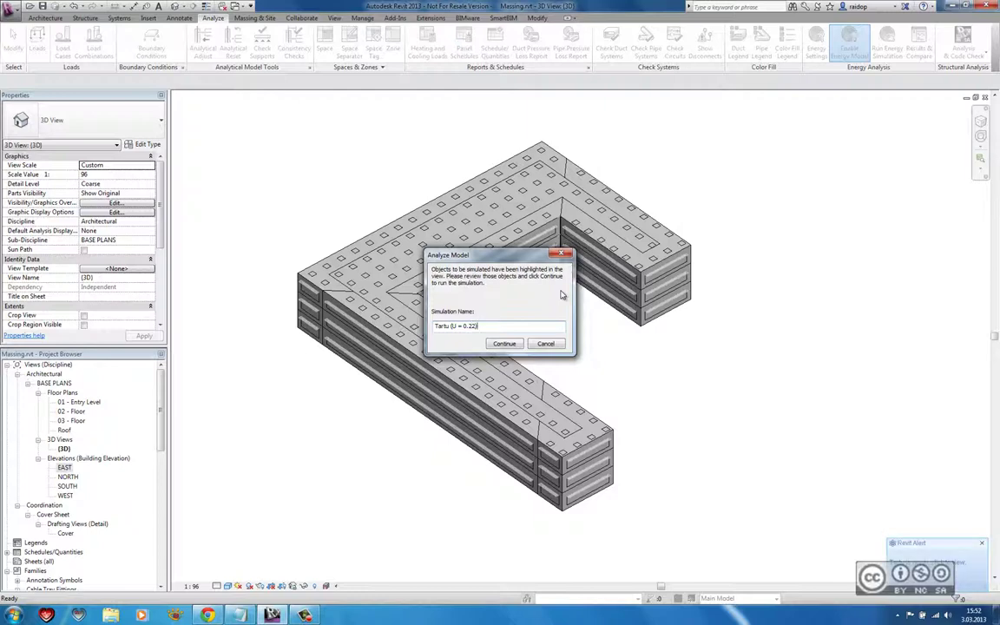
pyautogui.click(503, 344)
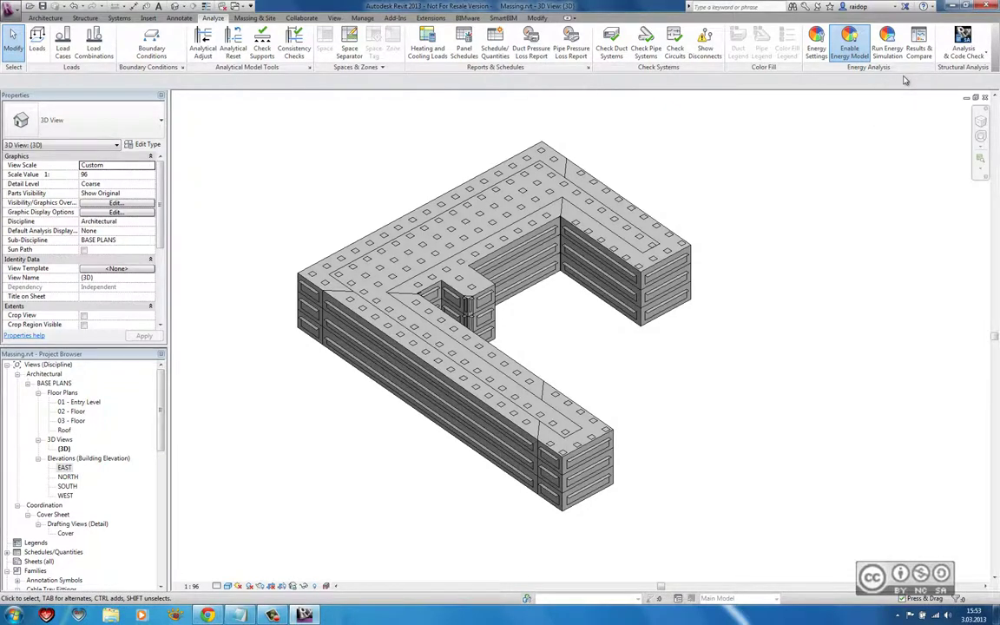
# Open Results & Compare, widen the results list, and select the Tallinn and Tartu runs together
pyautogui.click(918, 44)
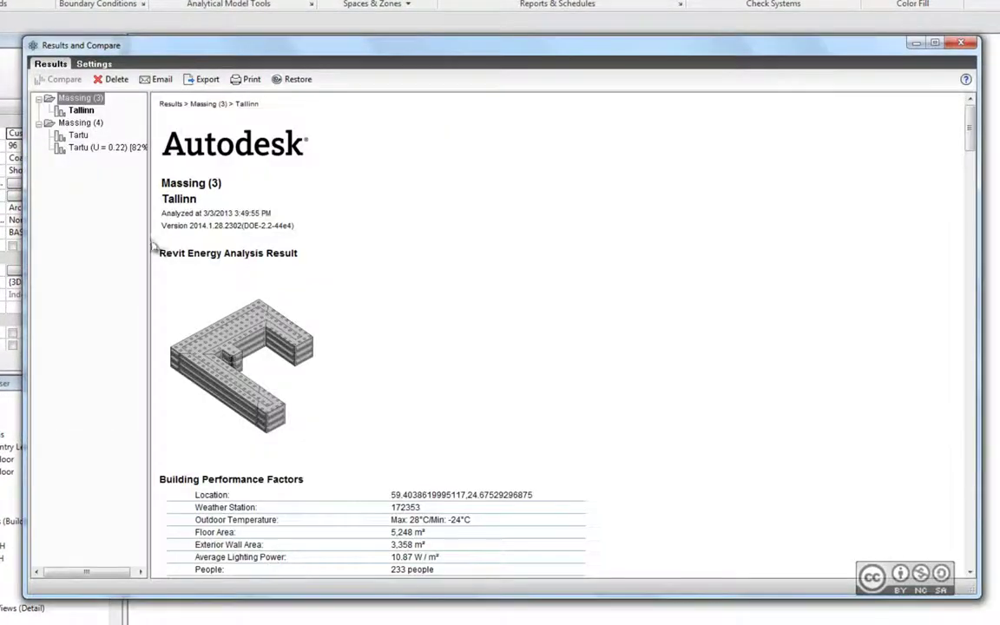
pyautogui.moveTo(152, 249); pyautogui.dragTo(194, 247)
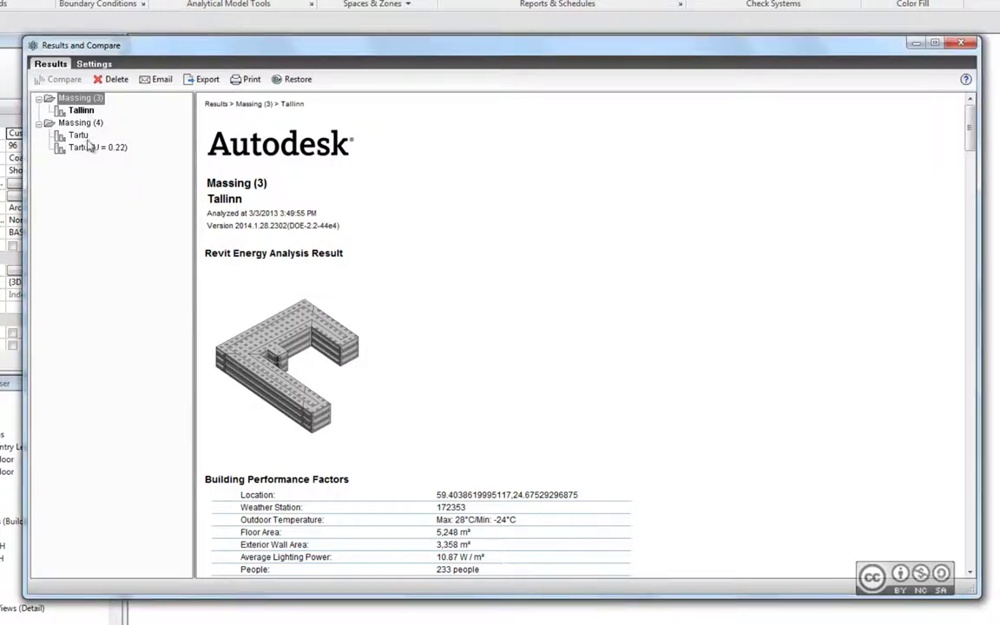
pyautogui.click(80, 112)
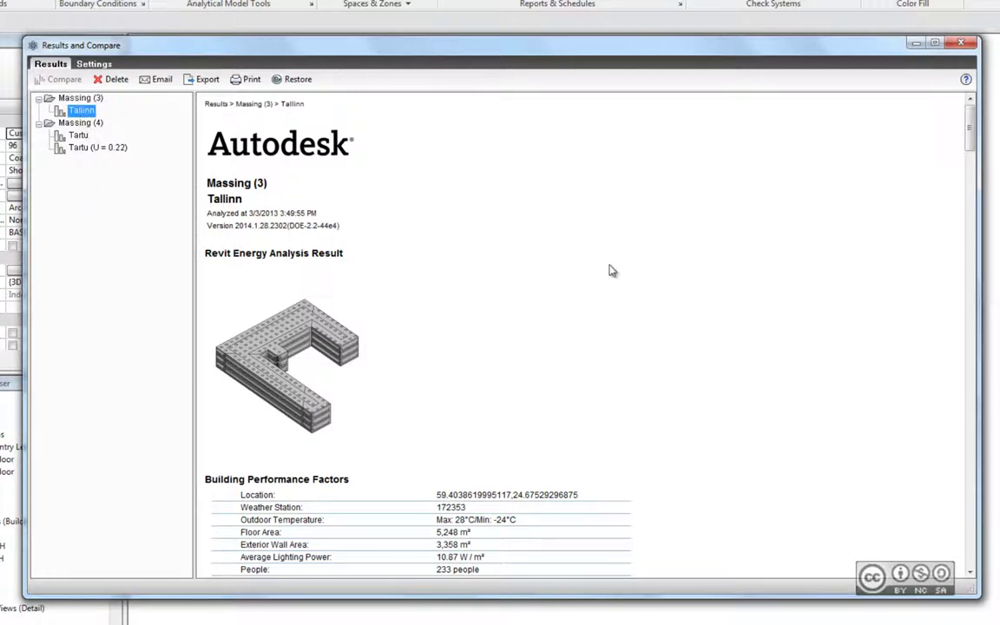
pyautogui.keyDown('ctrl'); pyautogui.click(78, 135); pyautogui.keyUp('ctrl')
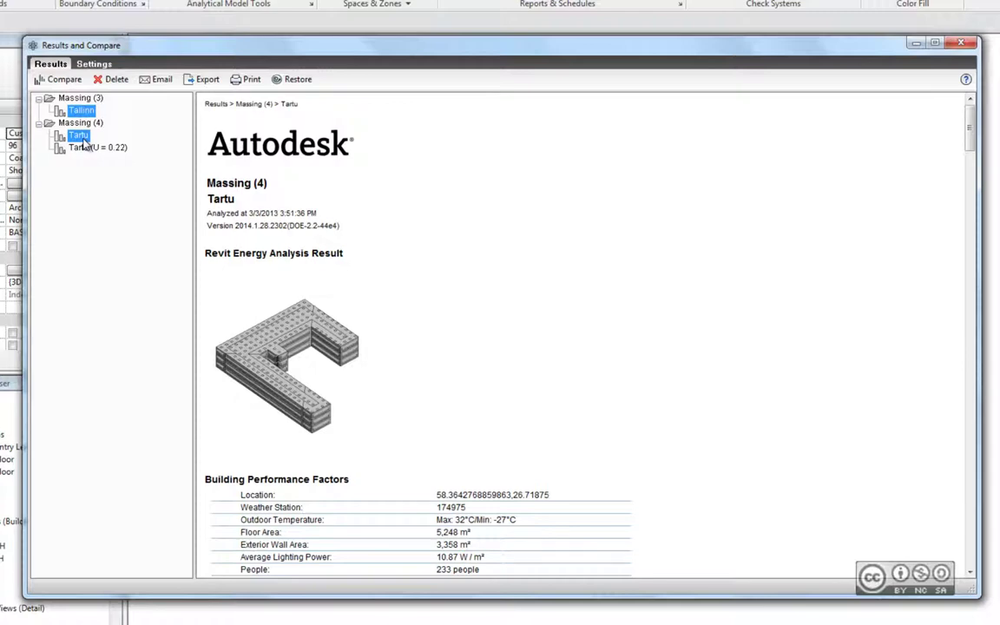
# Generate the Tallinn-versus-Tartu compare report and review it, including weather stations 172353 and 174975
pyautogui.click(59, 80)
pyautogui.moveTo(970, 117); pyautogui.dragTo(970, 152)
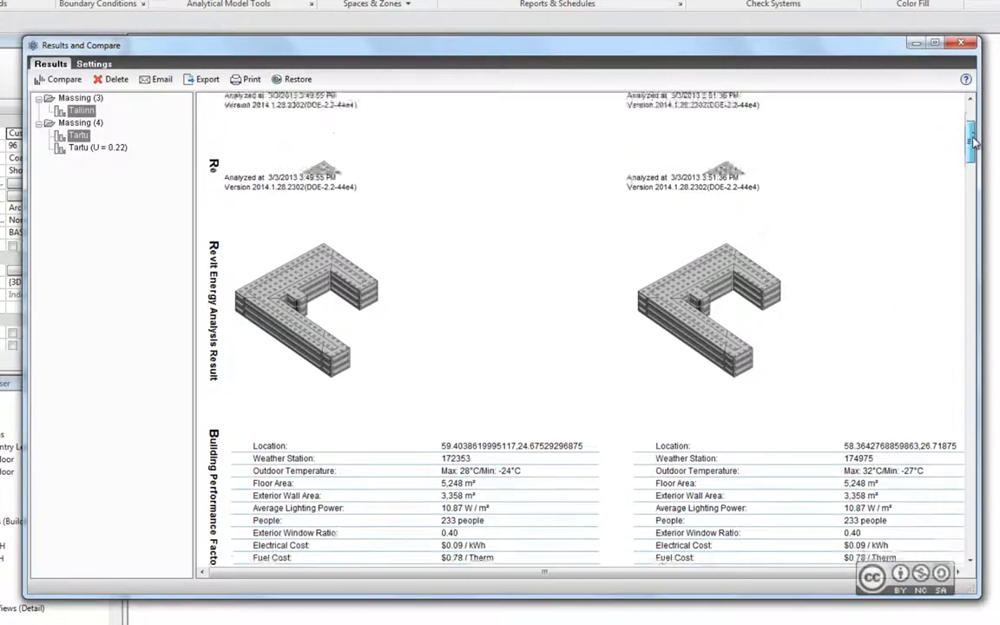
pyautogui.moveTo(973, 152)
pyautogui.mouseDown()
pyautogui.moveTo(977, 215)
pyautogui.moveTo(976, 171)
pyautogui.mouseUp()
pyautogui.scroll(1, 920, 244)
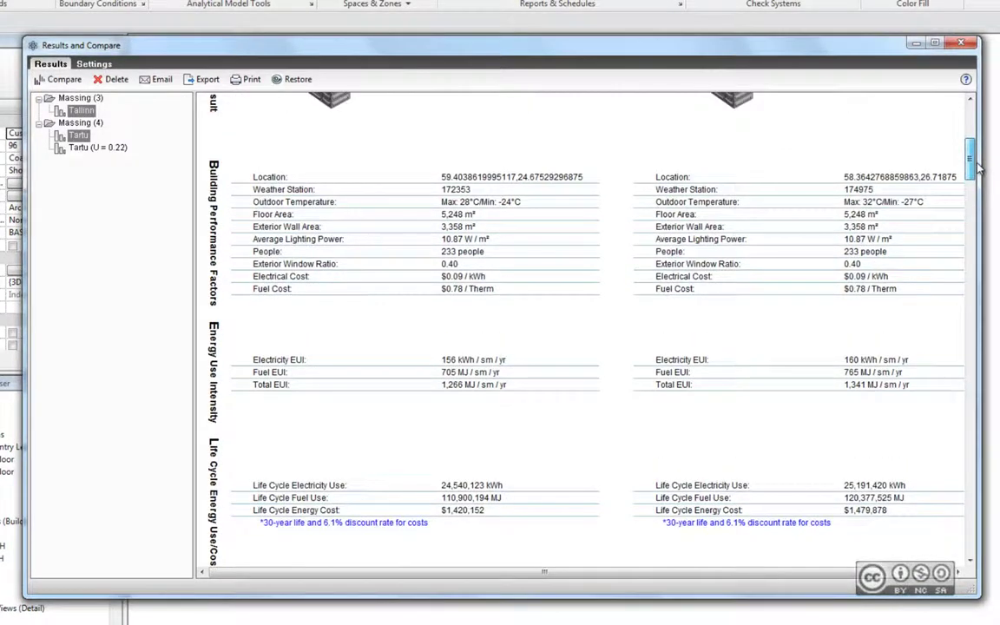
pyautogui.scroll(2, 920, 244)
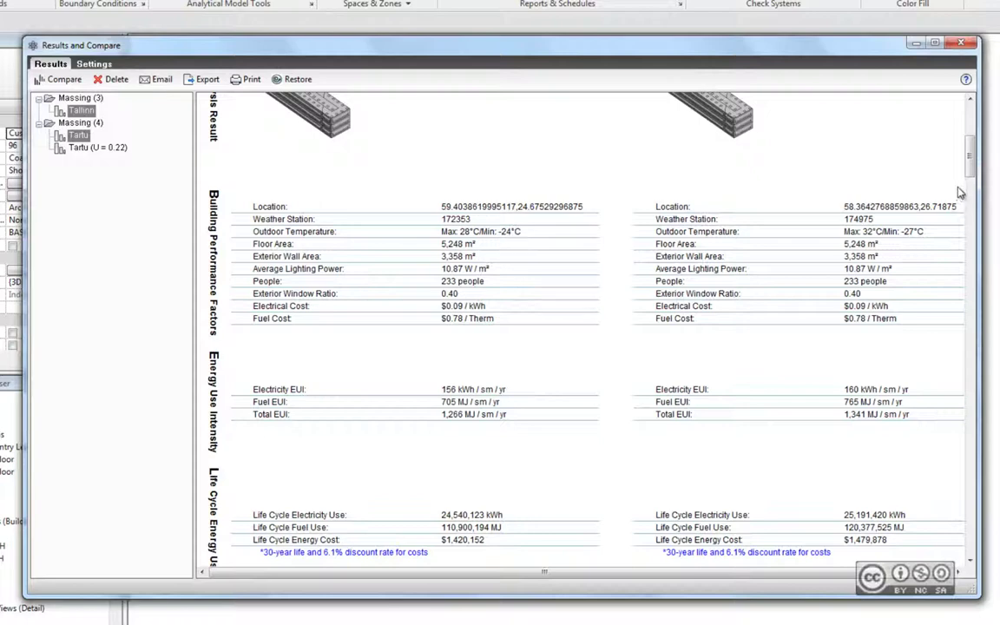
pyautogui.moveTo(970, 152); pyautogui.dragTo(973, 218)
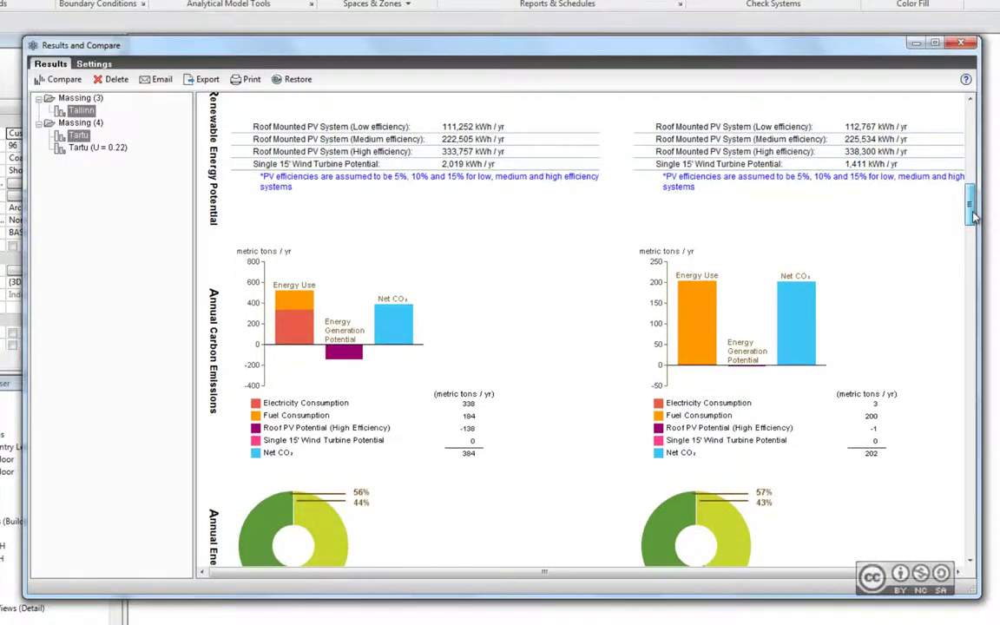
pyautogui.moveTo(972, 217); pyautogui.dragTo(970, 401)
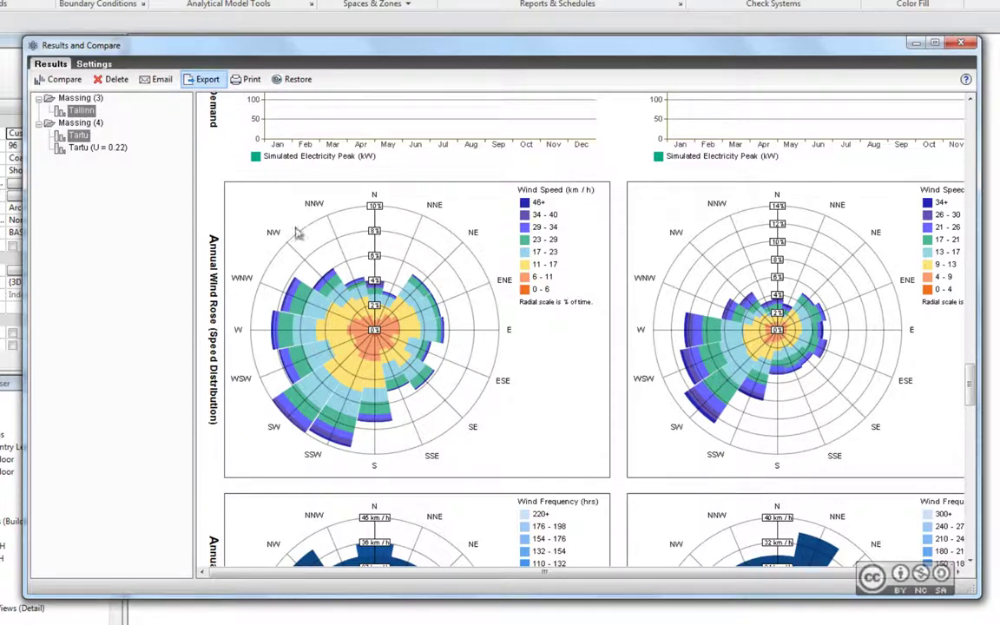
# Export the compare report to the Desktop as Hoone_Arvutus.pdf
pyautogui.click(207, 79)
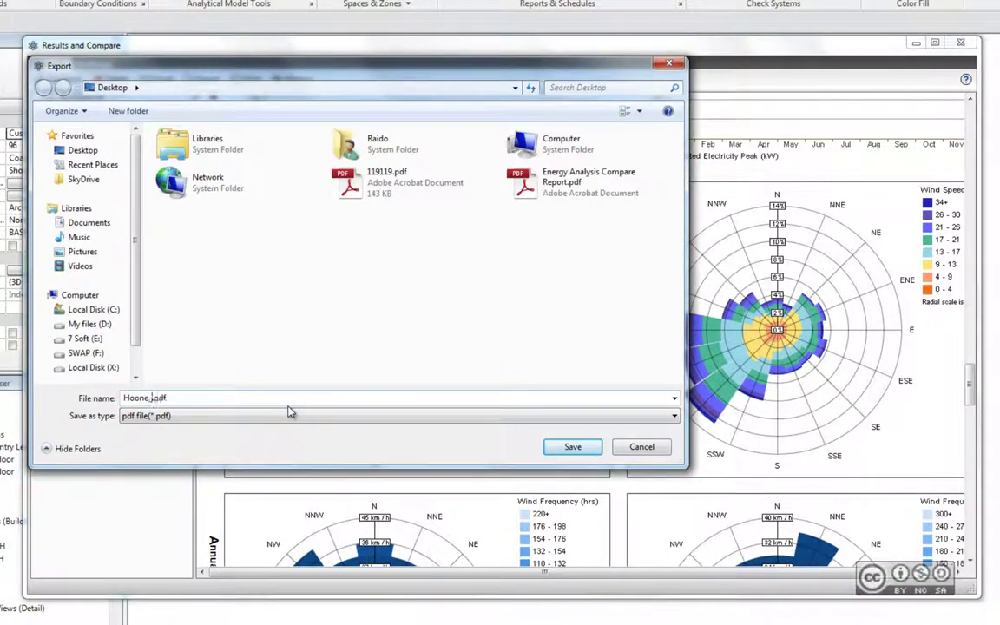
pyautogui.write('_Arvutus')
pyautogui.press('Return')
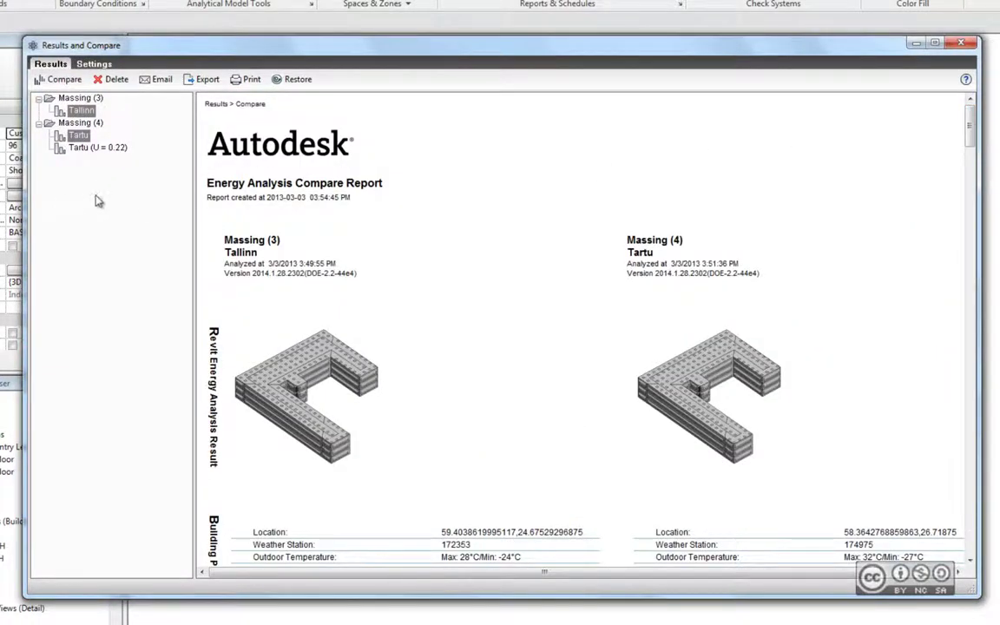
# Compare Tartu with Tartu (U = 0.22), reviewing net CO₂ of 202 versus 184 metric tons/yr
pyautogui.click(79, 145)
pyautogui.click(77, 136)
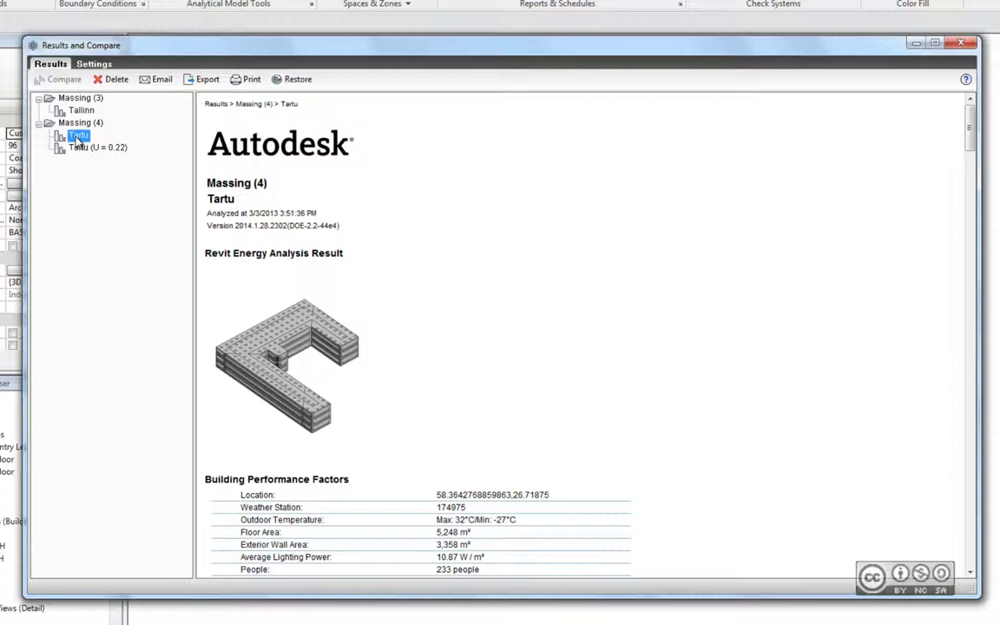
pyautogui.keyDown('ctrl'); pyautogui.click(78, 148); pyautogui.keyUp('ctrl')
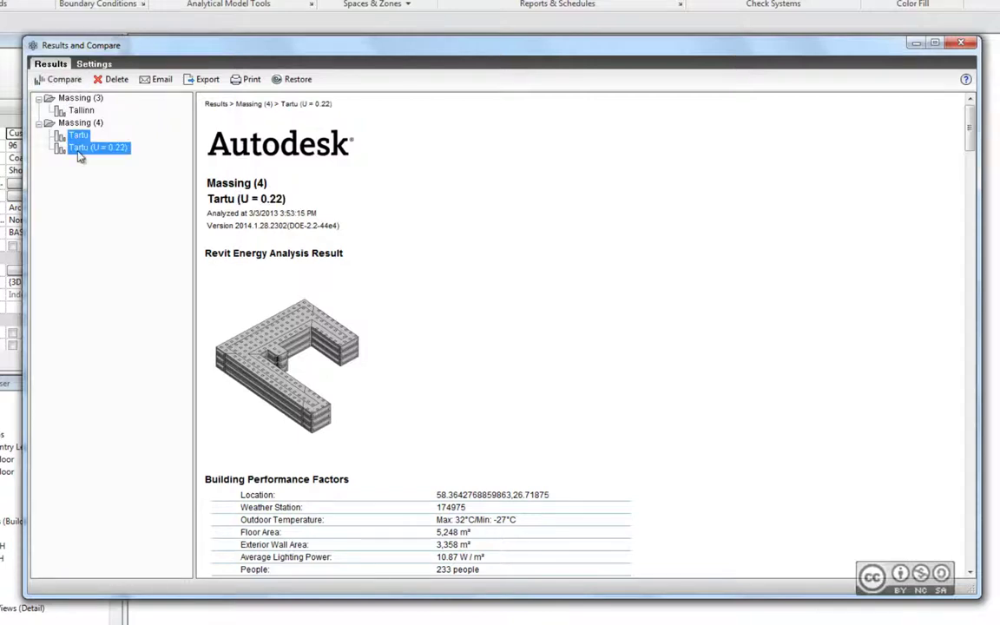
pyautogui.click(63, 82)
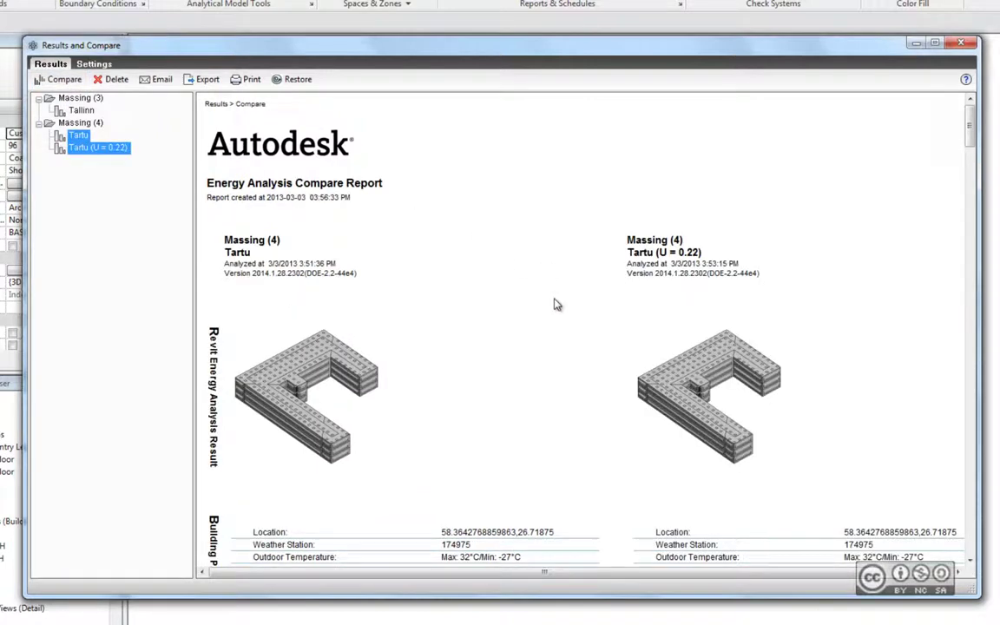
pyautogui.moveTo(970, 126); pyautogui.dragTo(973, 219)
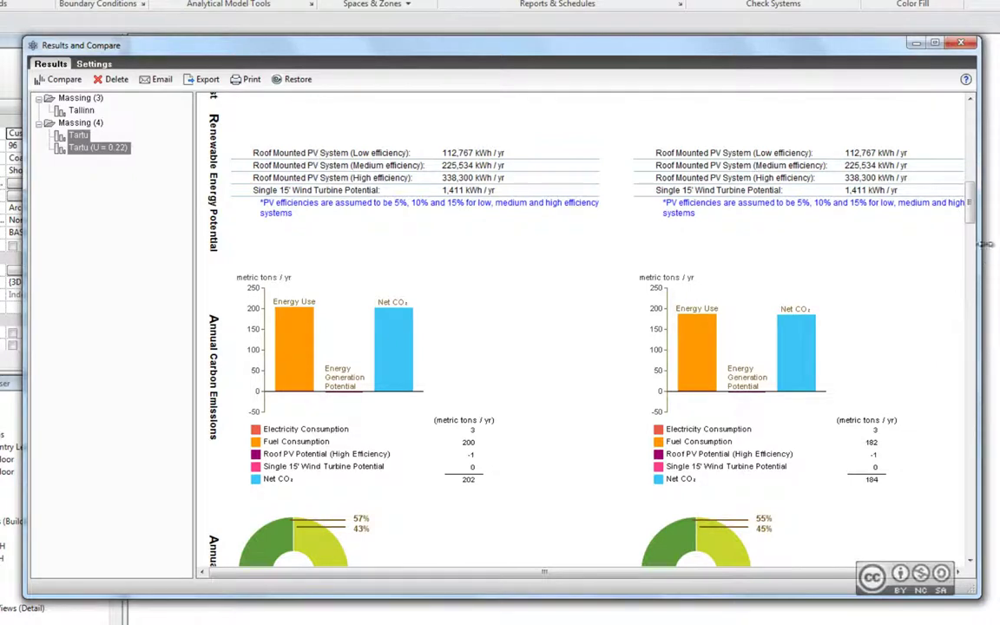
pyautogui.scroll(-1, 911, 326)
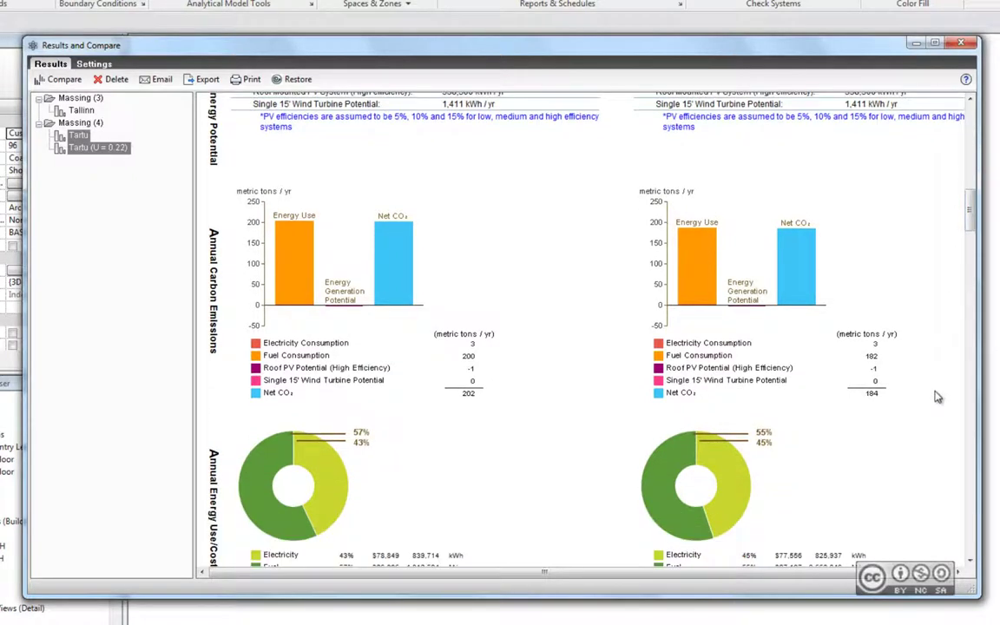
pyautogui.scroll(-1, 937, 360)
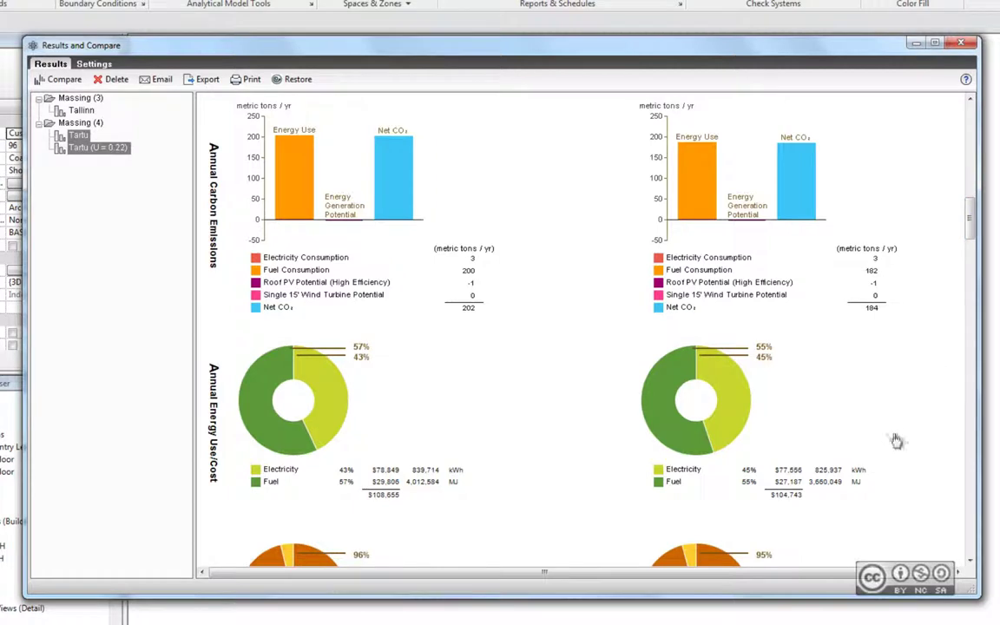
pyautogui.scroll(-3, 872, 222)
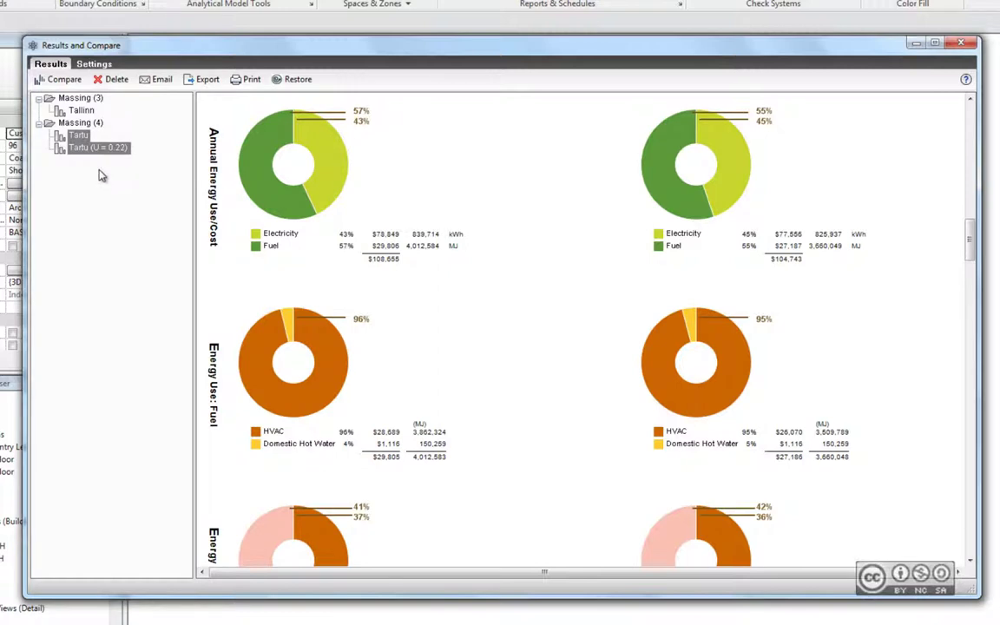
pyautogui.click(101, 164)
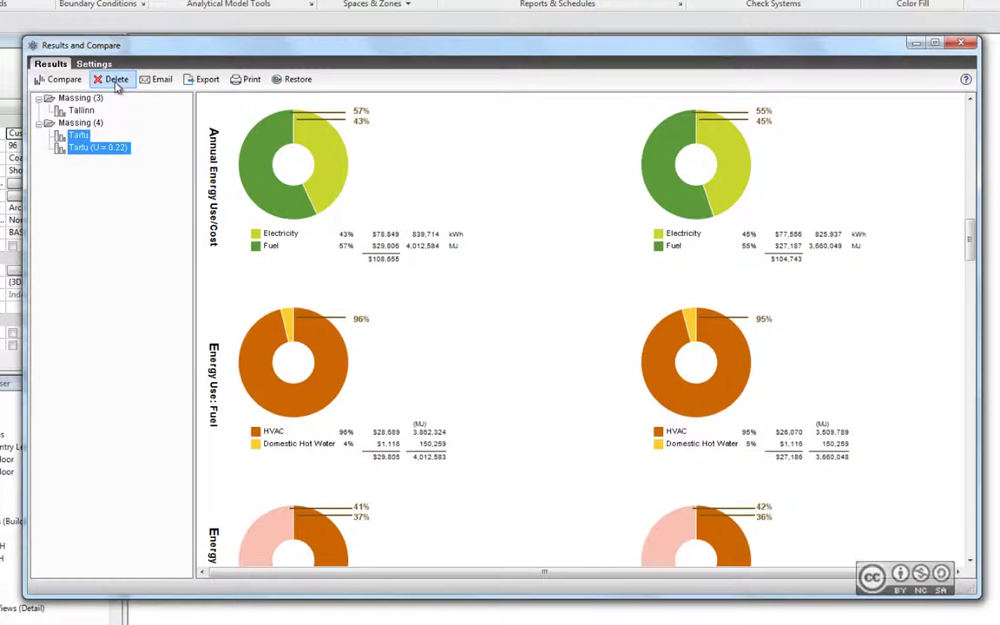
# Close the Results and Compare window to return to the 3D energy model view
pyautogui.click(81, 110)
pyautogui.click(960, 42)
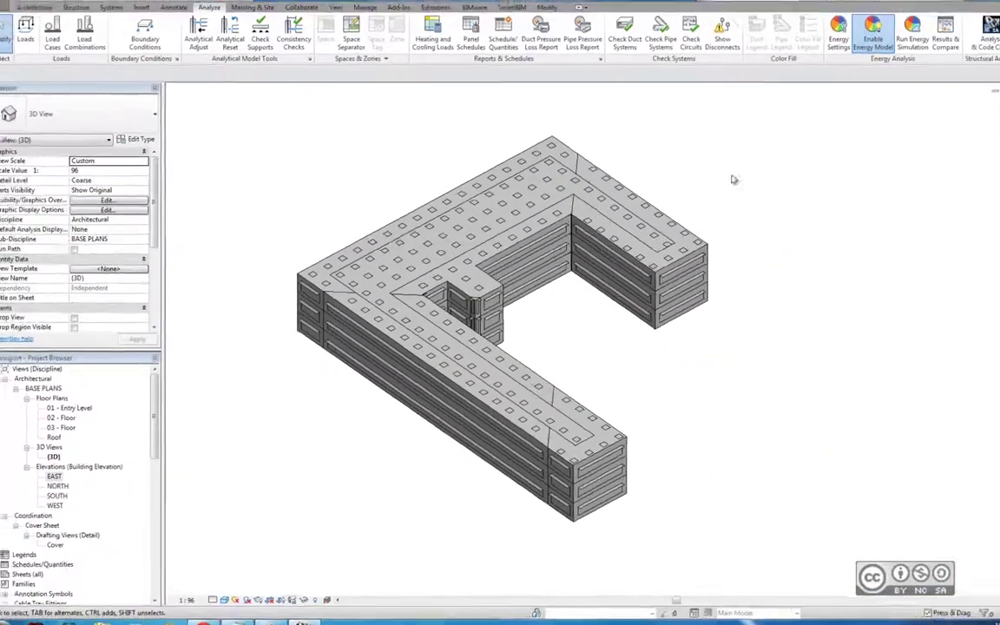